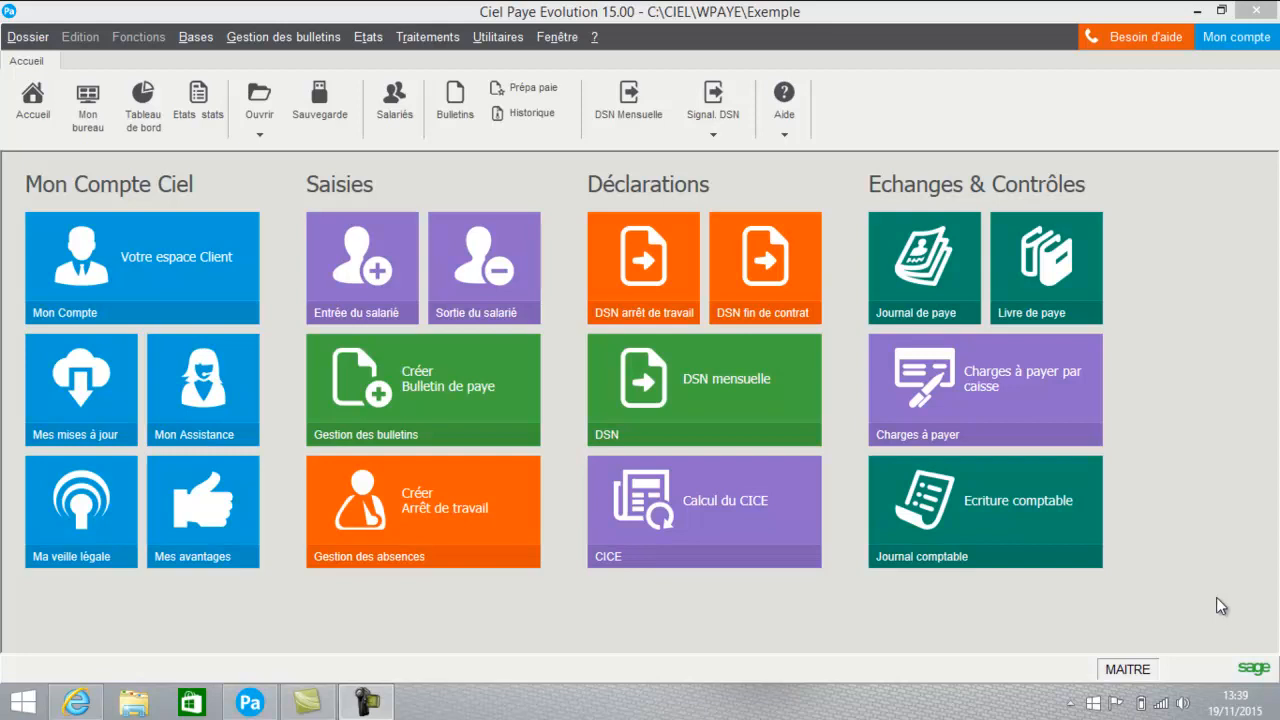
Create a new employee record and enter the employee's last name, first name and postal address.
{"action": "left_click", "coordinate": [393, 105]}
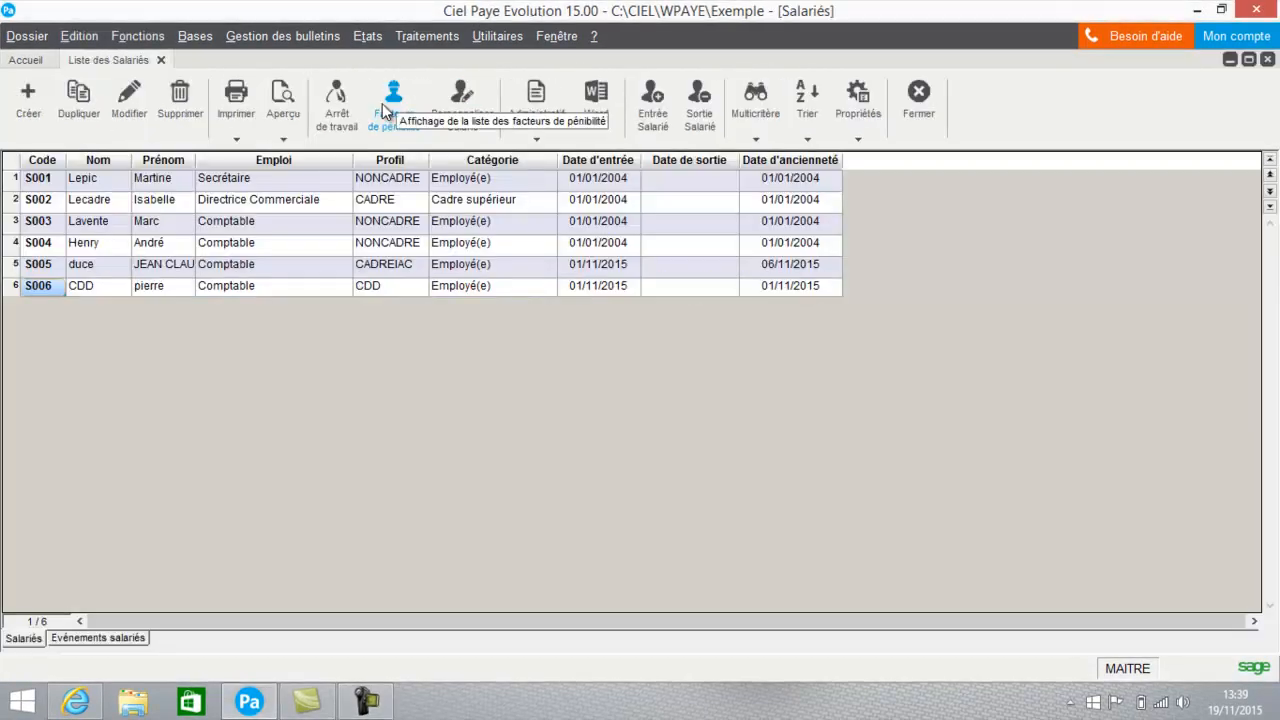
{"action": "left_click", "coordinate": [27, 100]}
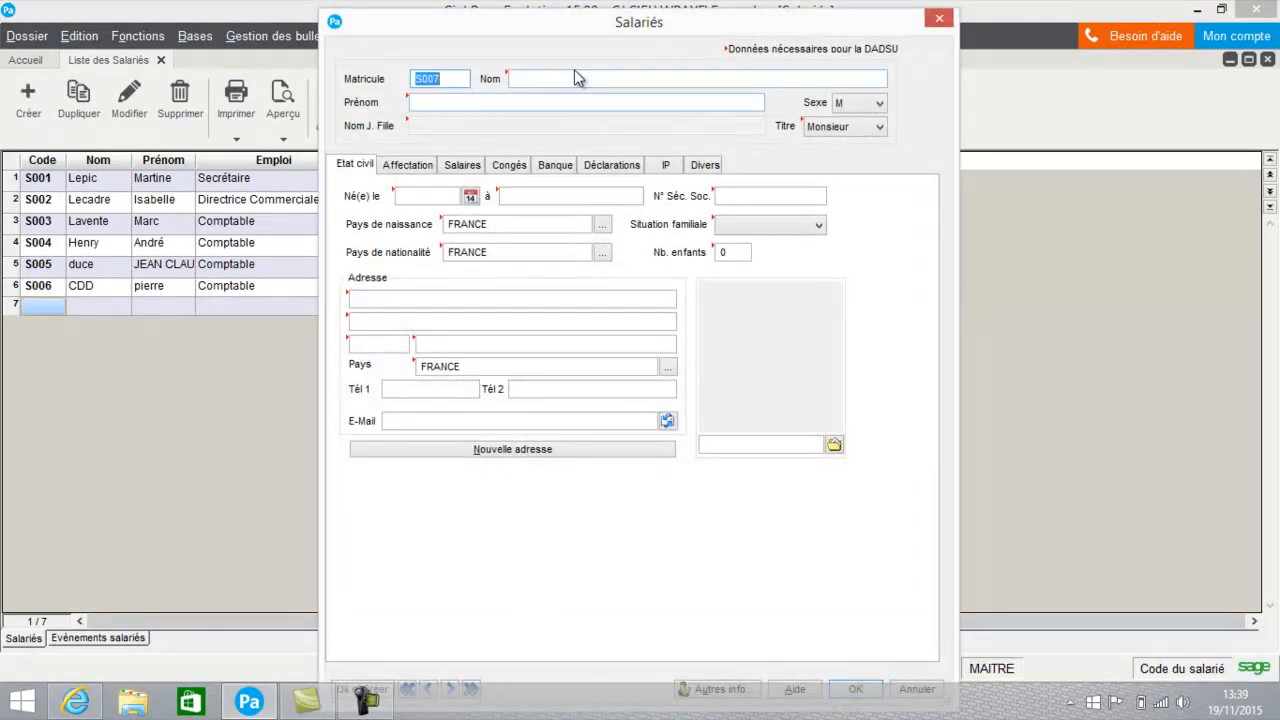
{"action": "left_click", "coordinate": [576, 78]}
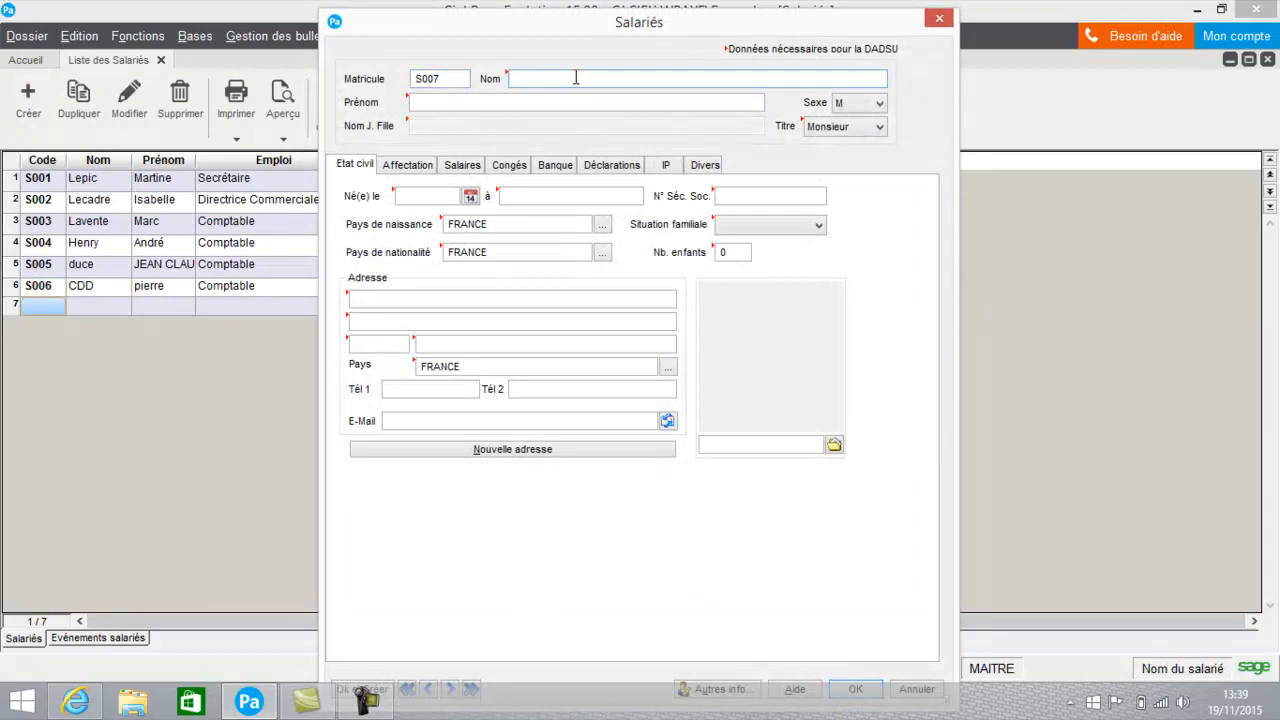
{"action": "type", "text": "TEMPS PARTIEL"}
{"action": "key", "text": "Tab"}
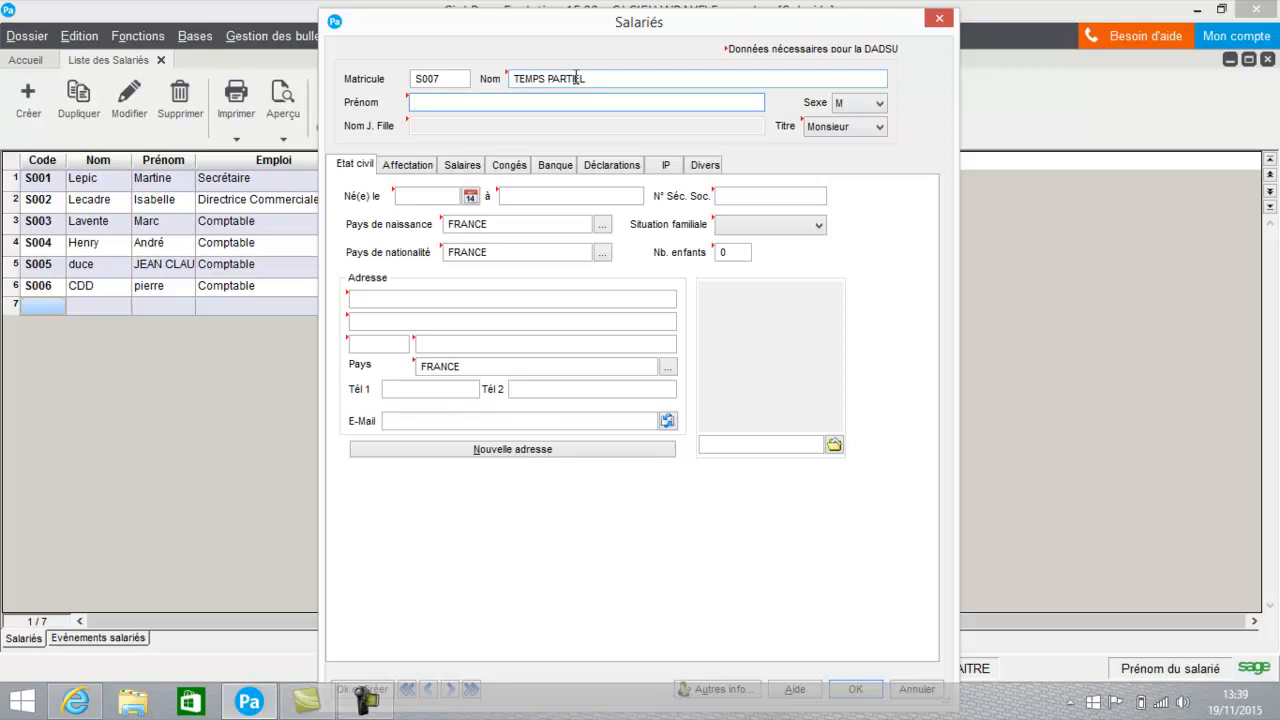
{"action": "type", "text": "Paul"}
{"action": "key", "text": "Tab"}
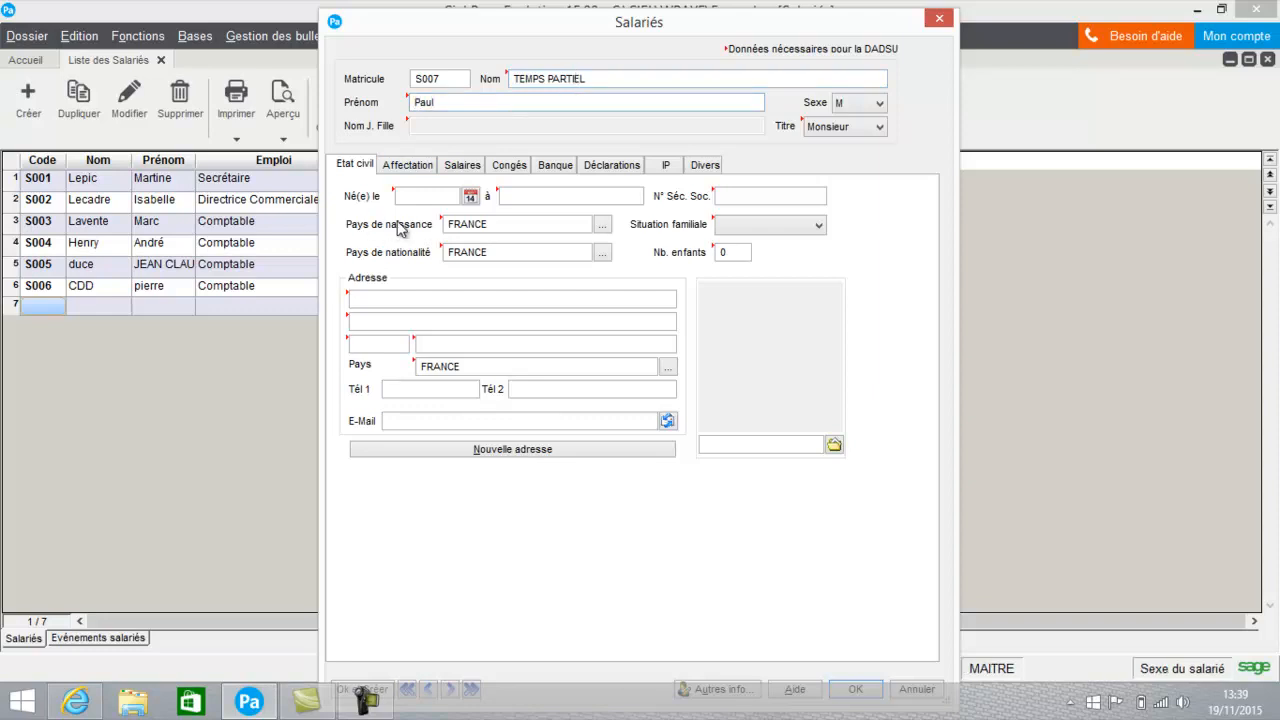
{"action": "left_click", "coordinate": [380, 300]}
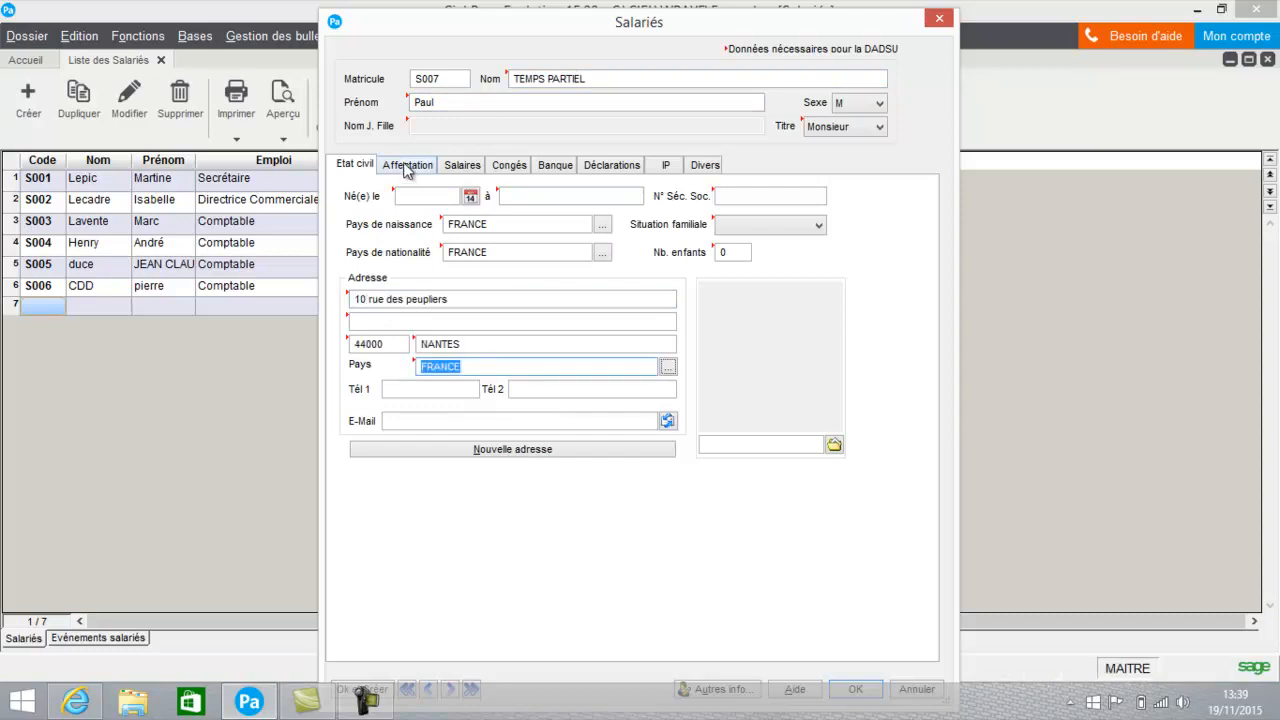
Set the employee's job to Comptable and the category to Employé(e) in the assignment details.
{"action": "left_click", "coordinate": [408, 165]}
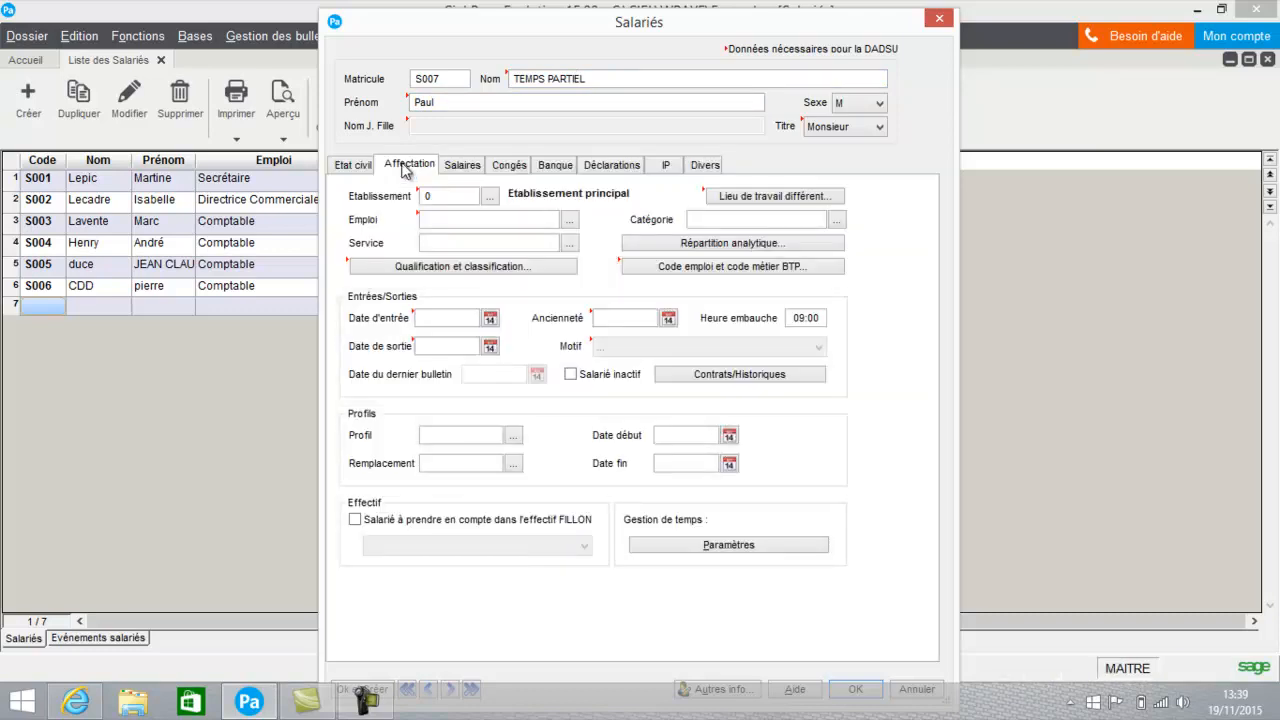
{"action": "left_click", "coordinate": [569, 220]}
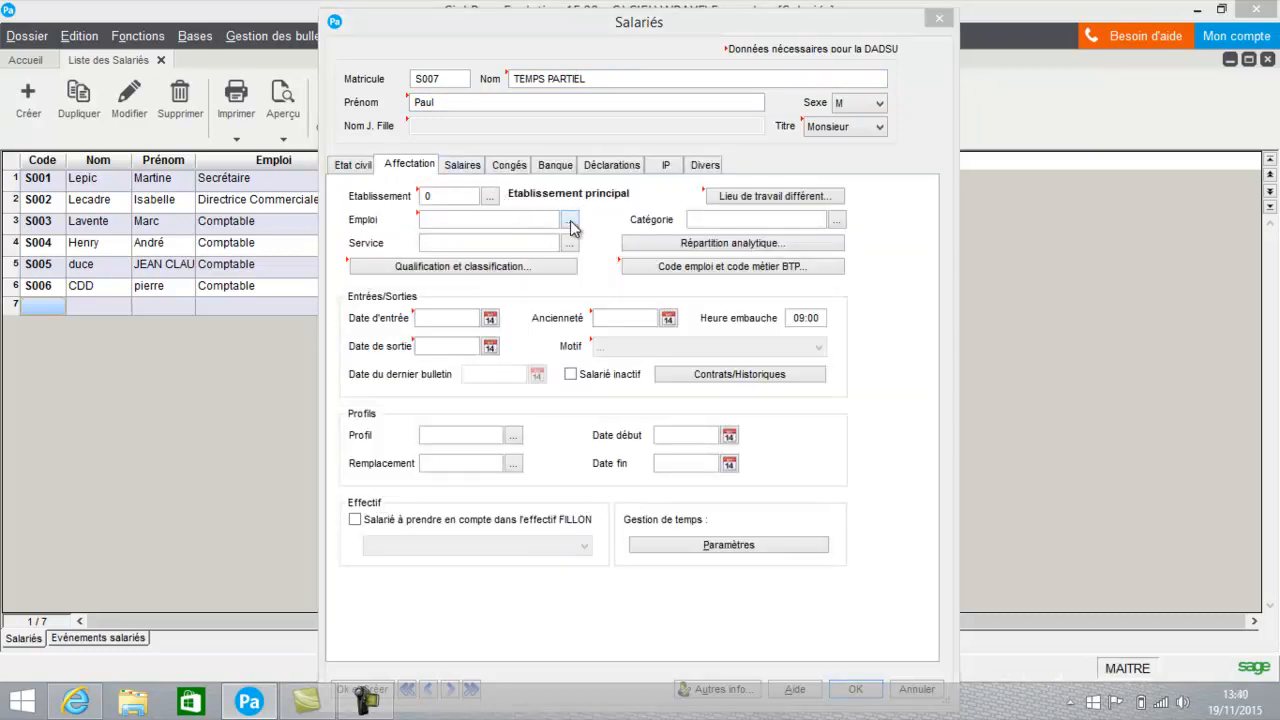
{"action": "double_click", "coordinate": [360, 270]}
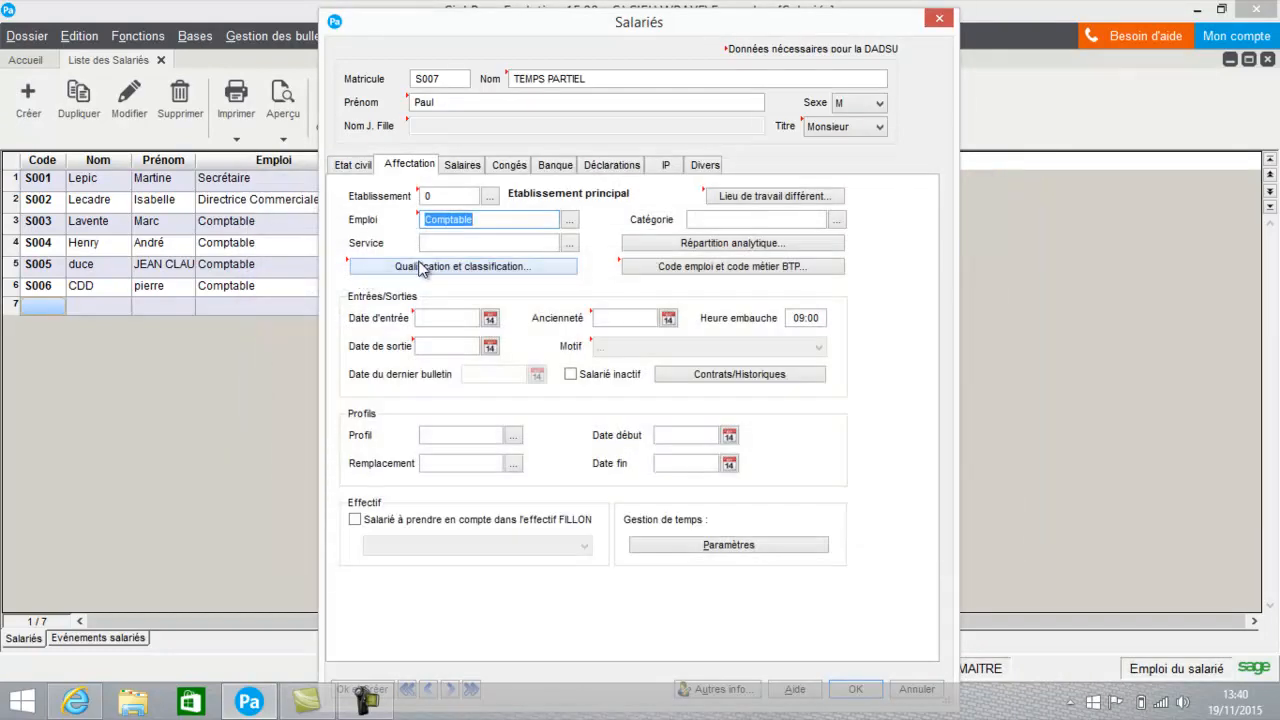
{"action": "left_click", "coordinate": [836, 220]}
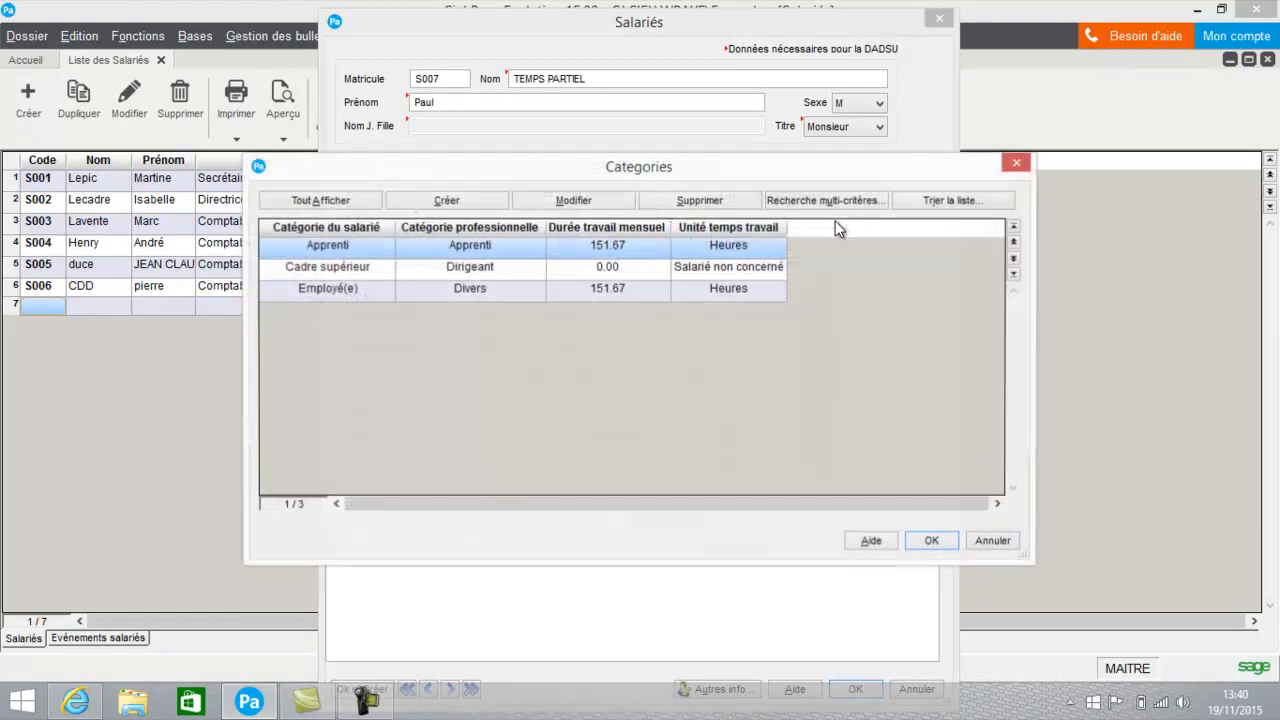
{"action": "double_click", "coordinate": [548, 288]}
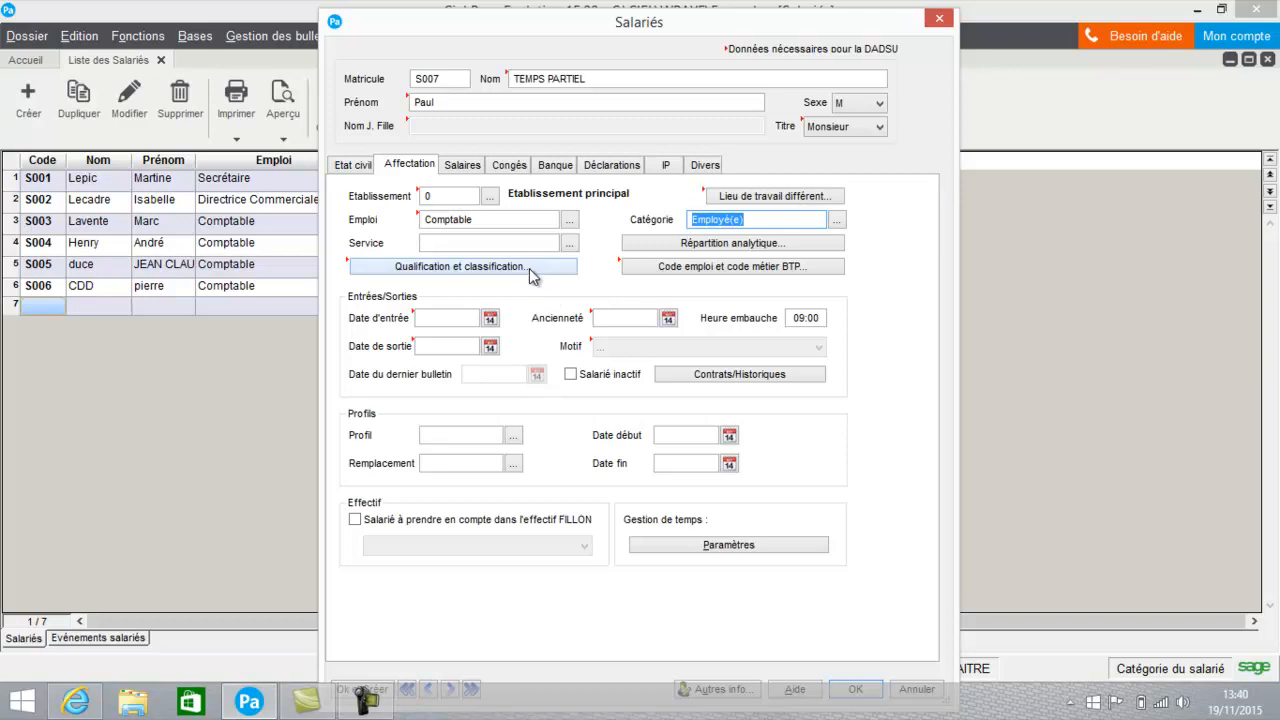
Look over the employee's qualification and classification settings and the job and BTP trade code settings.
{"action": "left_click", "coordinate": [529, 268]}
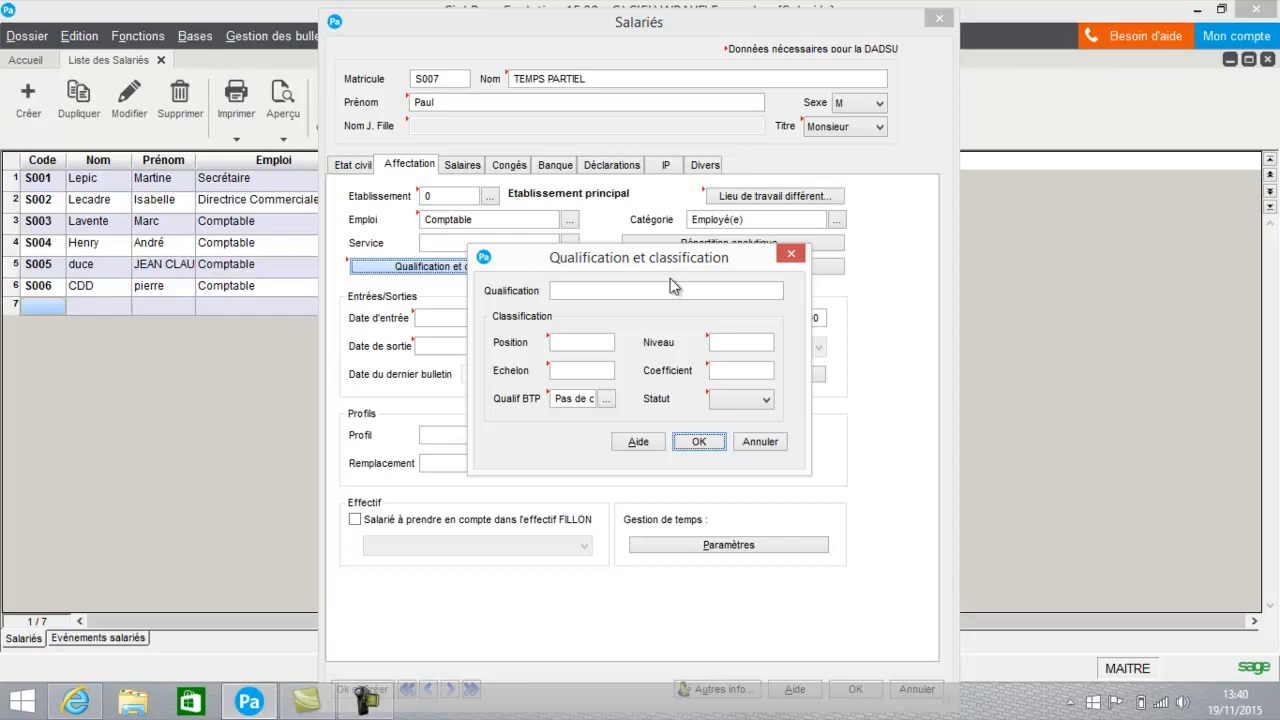
{"action": "left_click", "coordinate": [760, 442]}
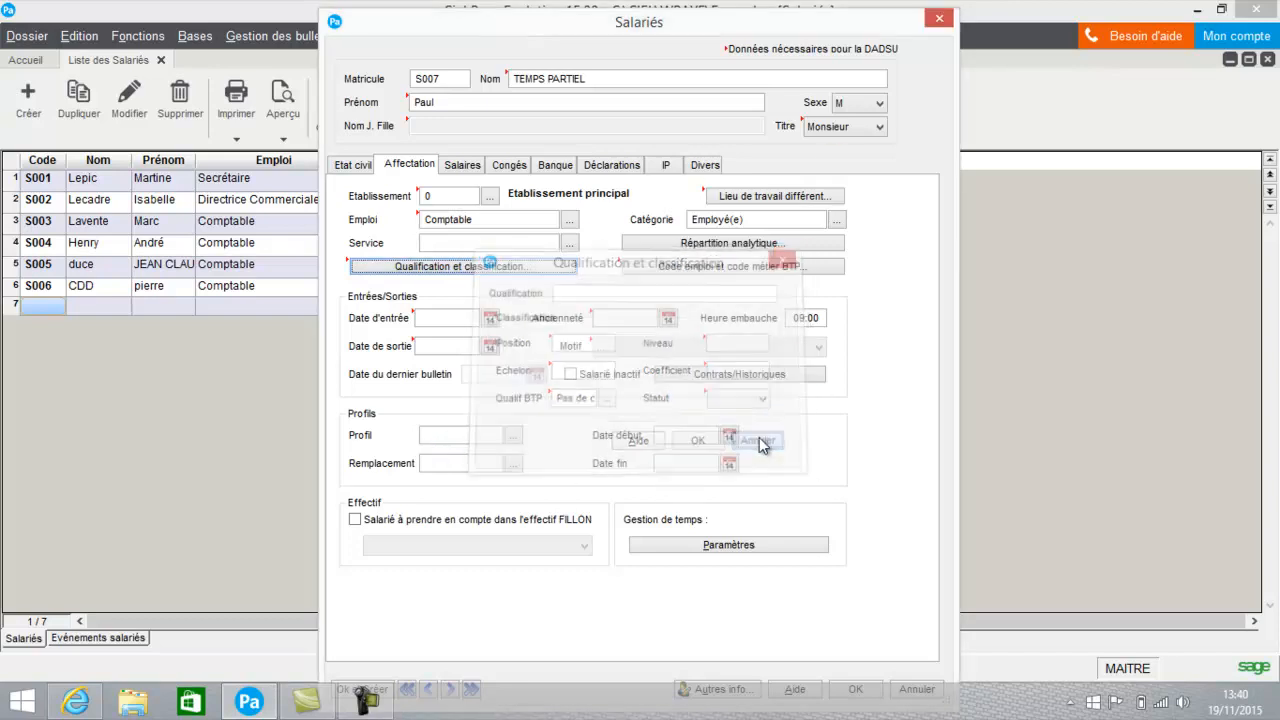
{"action": "left_click", "coordinate": [723, 270]}
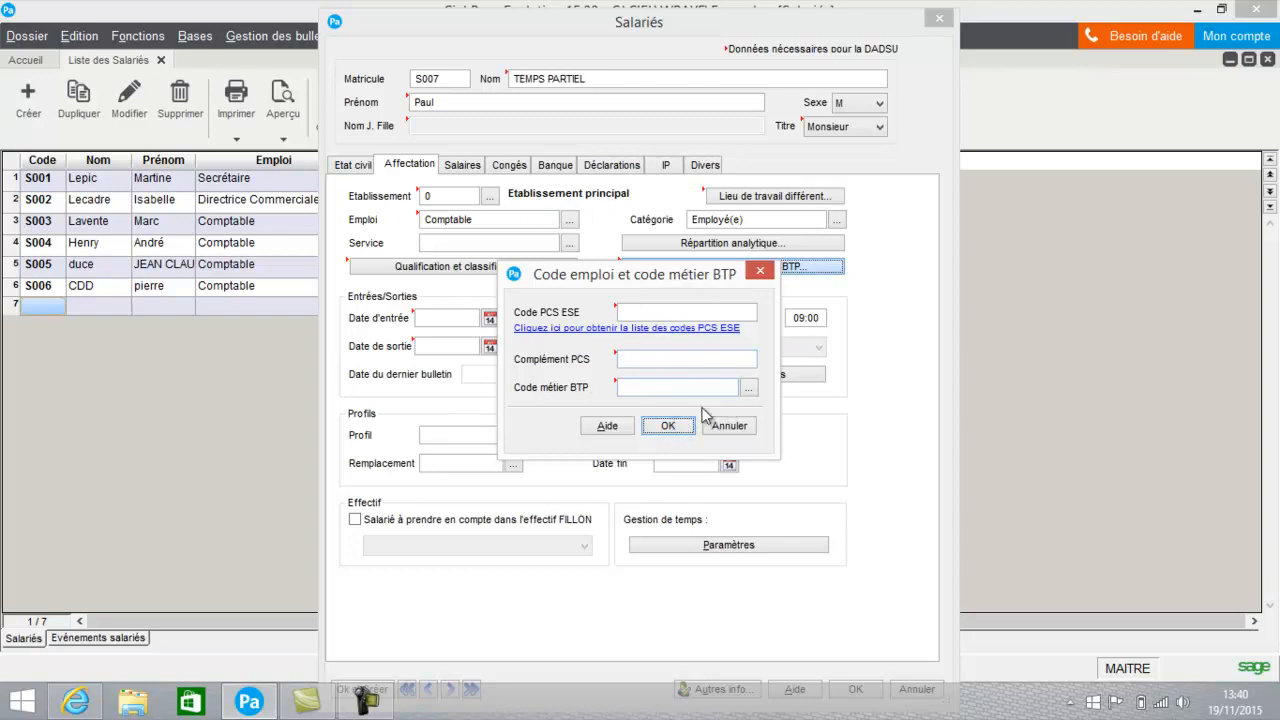
{"action": "left_click", "coordinate": [672, 427]}
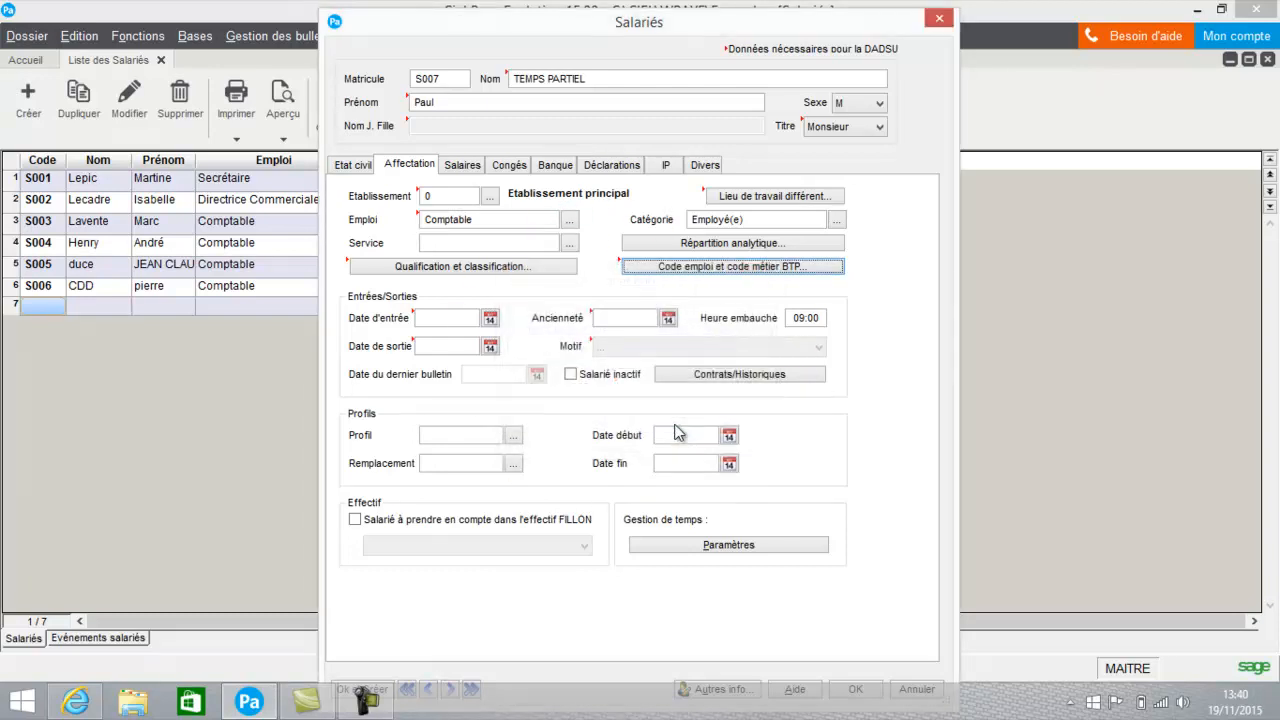
Set the employee's entry date to 09/11/2015 using the calendar.
{"action": "left_click", "coordinate": [489, 320]}
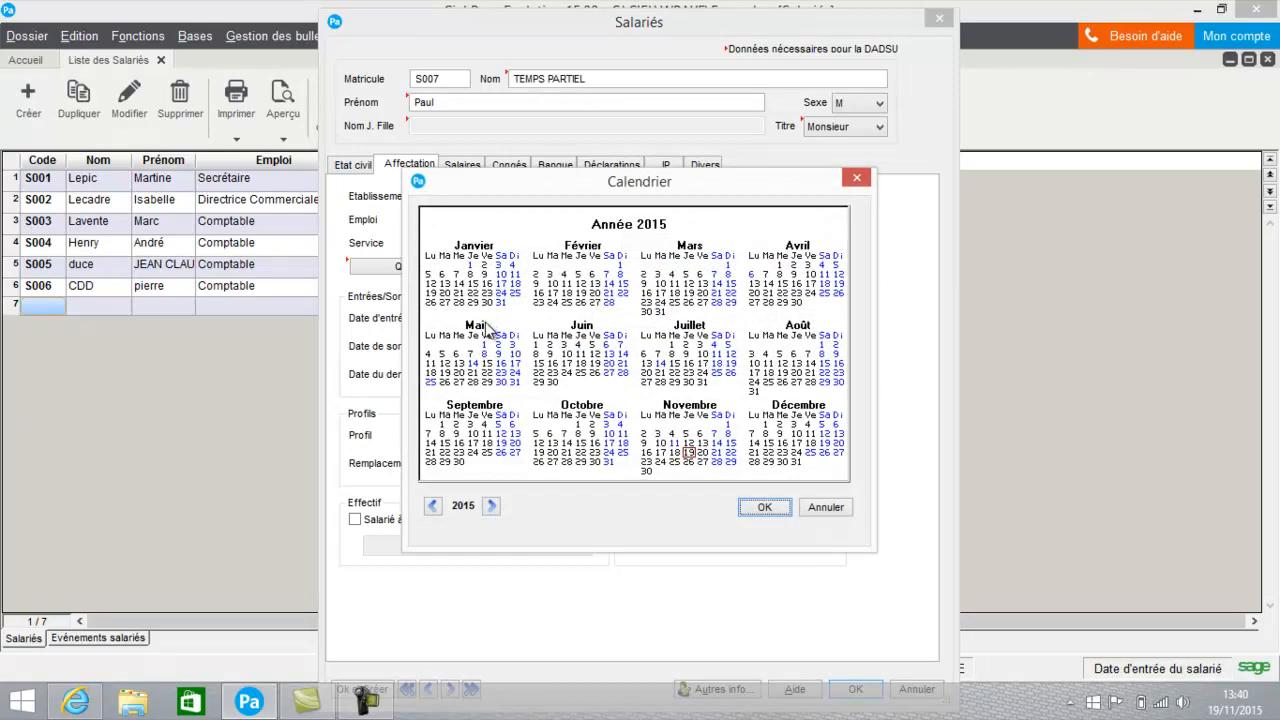
{"action": "left_click", "coordinate": [645, 443]}
{"action": "left_click", "coordinate": [762, 507]}
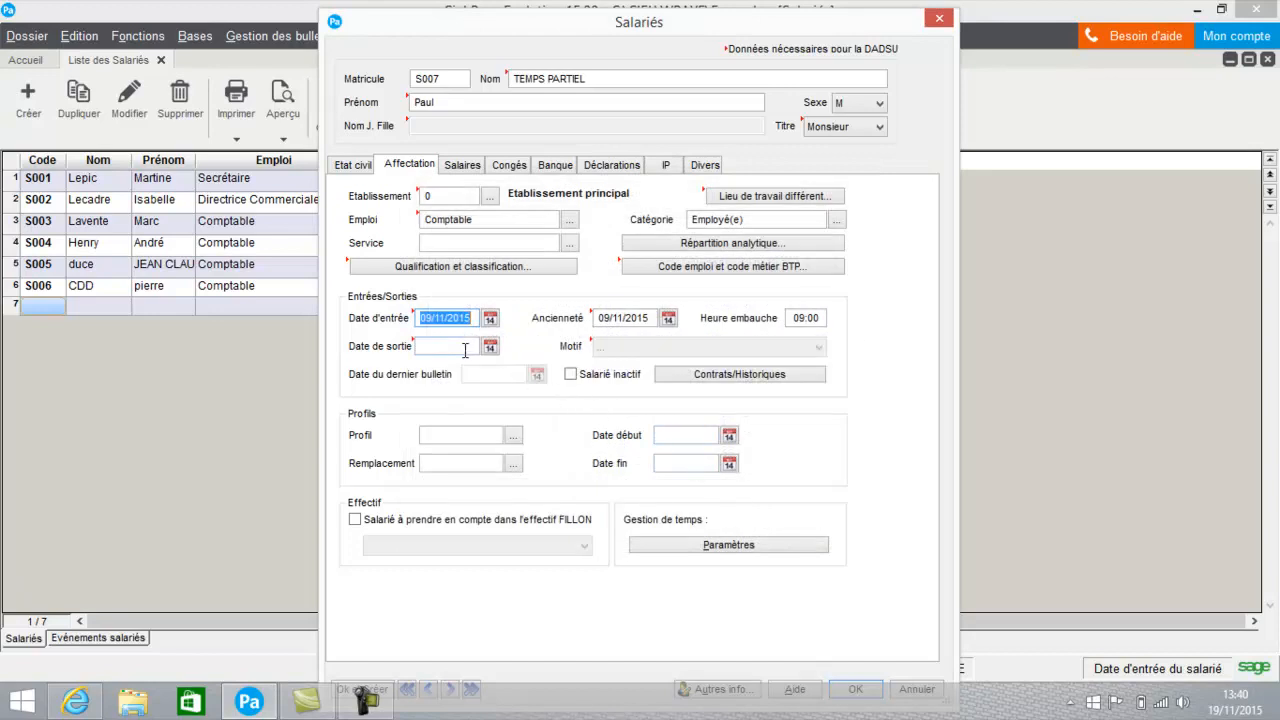
Assign the NONCADRE (Salarié non cadre) profile to the employee.
{"action": "left_click", "coordinate": [480, 434]}
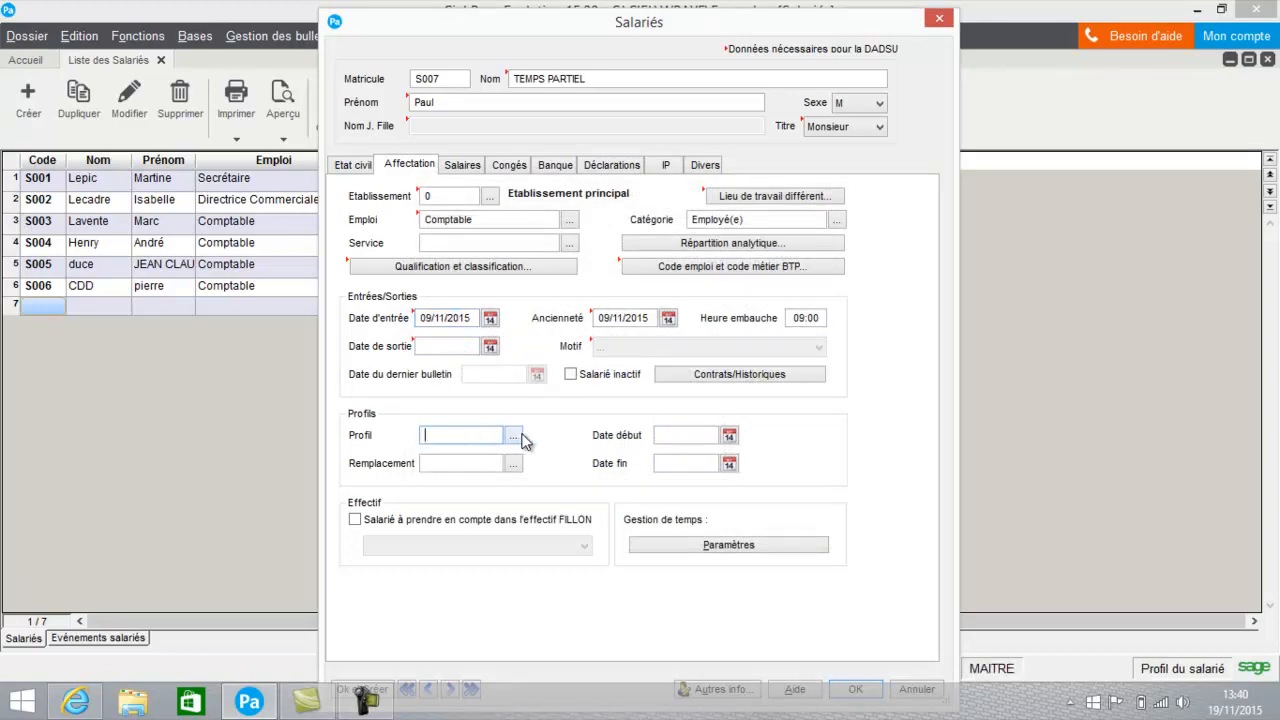
{"action": "left_click", "coordinate": [514, 436]}
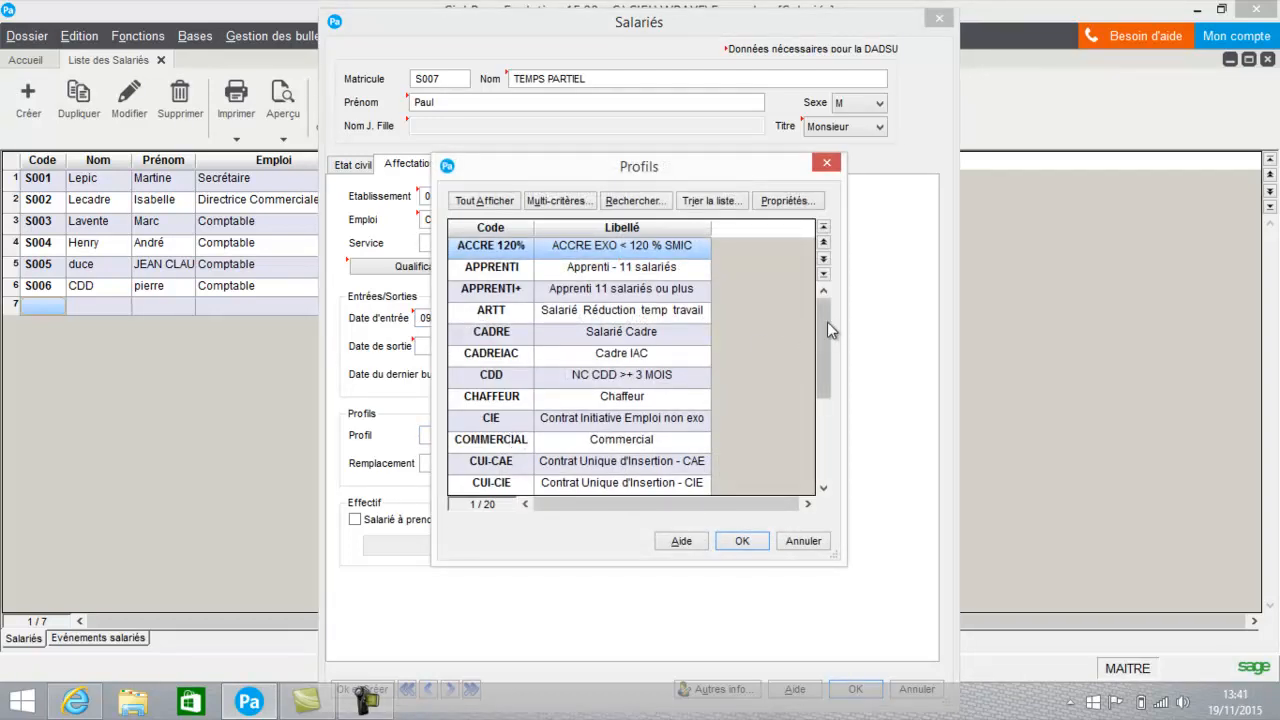
{"action": "left_click_drag", "start_coordinate": [824, 320], "coordinate": [818, 368]}
{"action": "left_click", "coordinate": [824, 291]}
{"action": "left_click", "coordinate": [824, 291]}
{"action": "left_click", "coordinate": [823, 488]}
{"action": "left_click", "coordinate": [823, 488]}
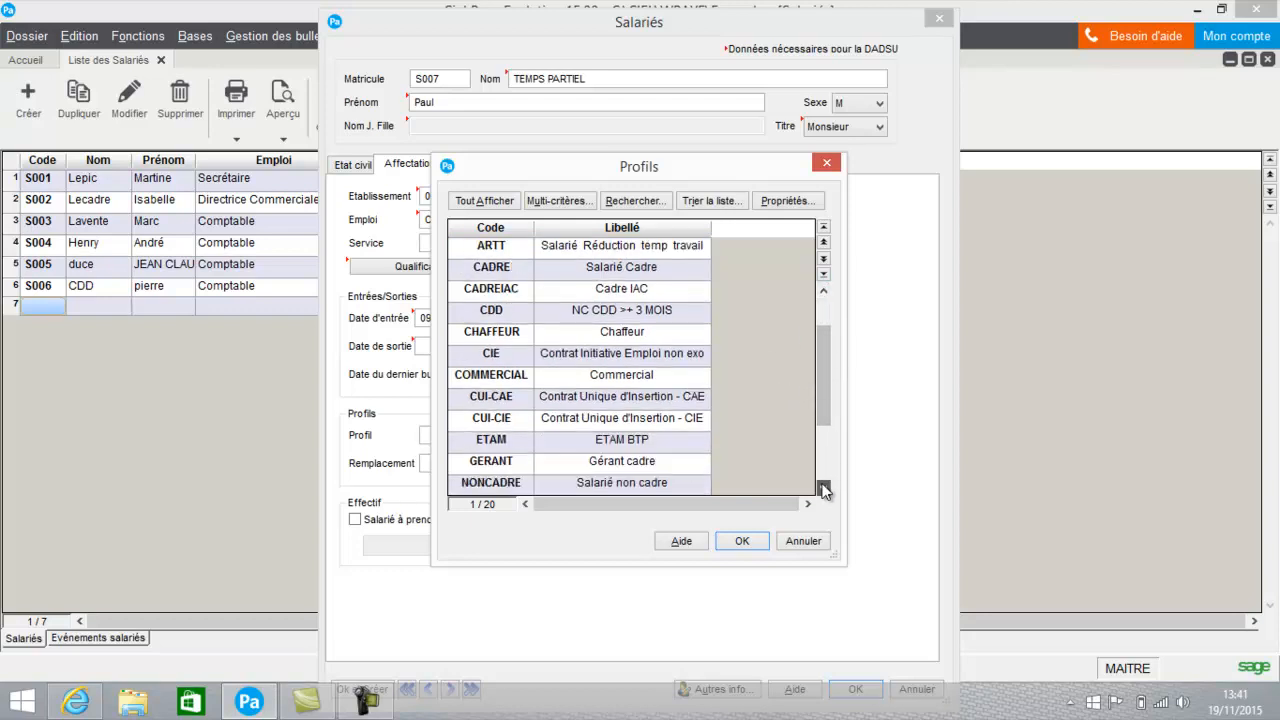
{"action": "left_click", "coordinate": [823, 488]}
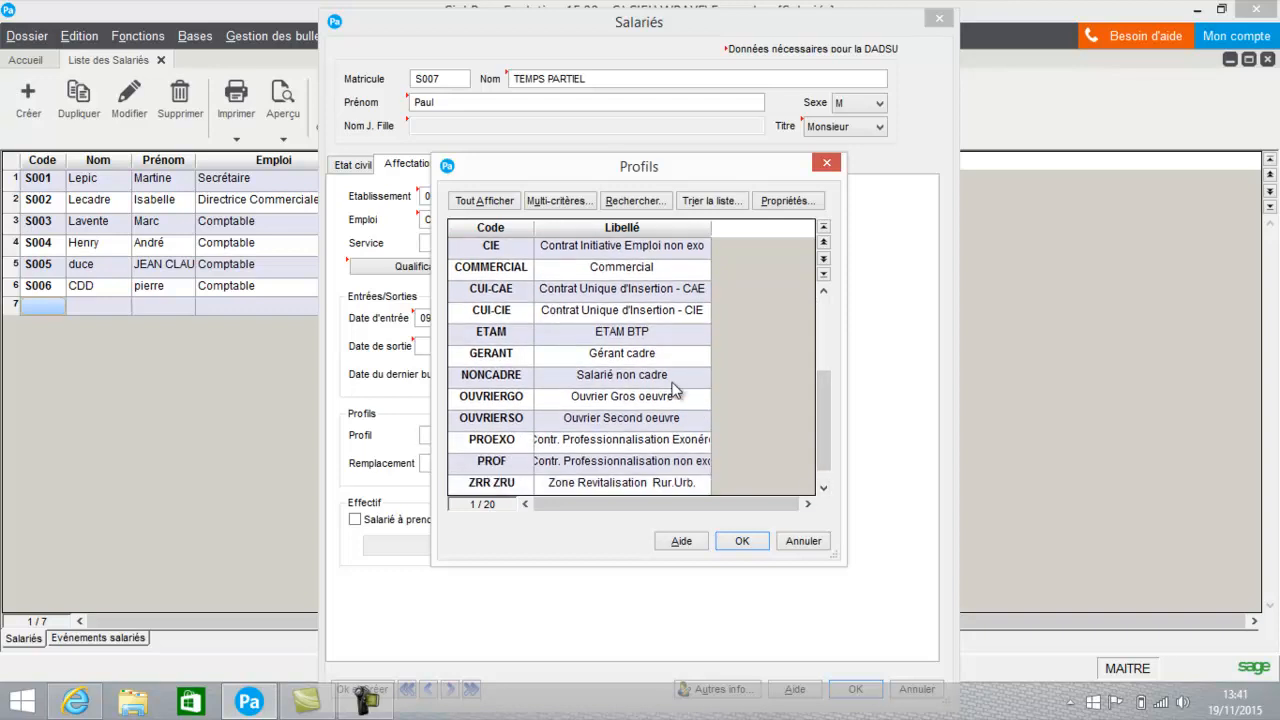
{"action": "left_click_drag", "start_coordinate": [820, 437], "coordinate": [820, 405]}
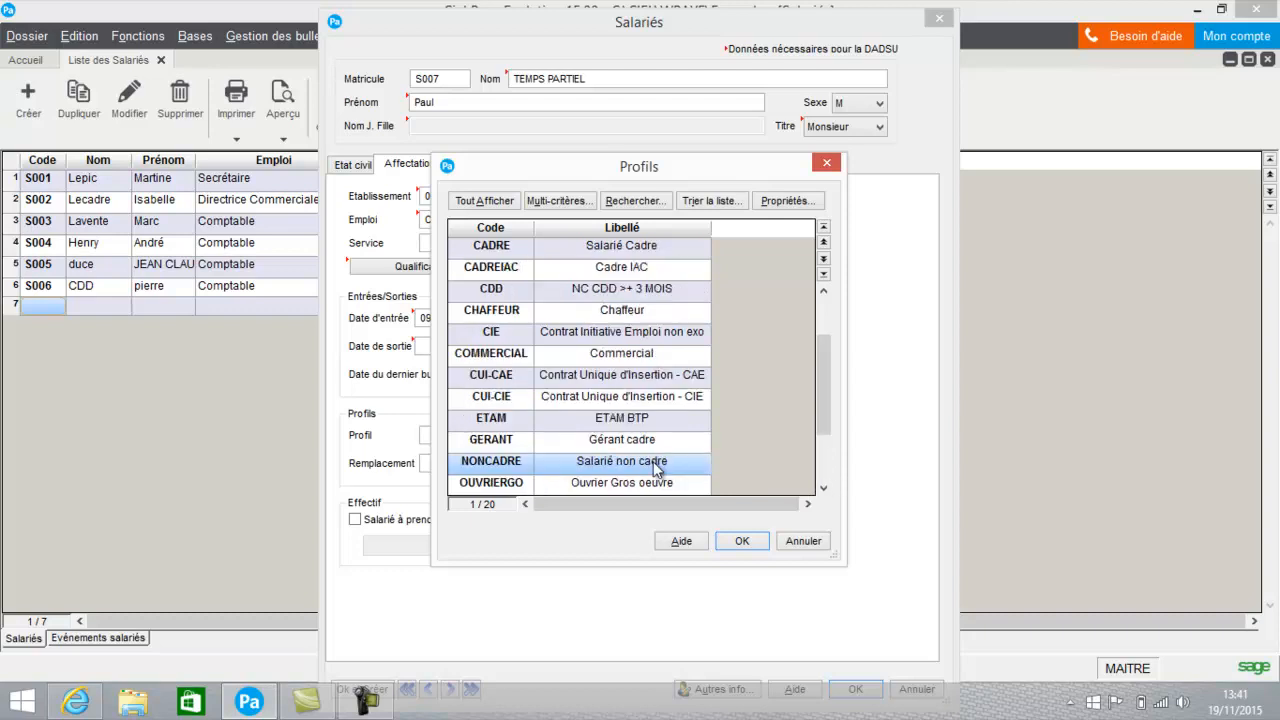
{"action": "double_click", "coordinate": [653, 463]}
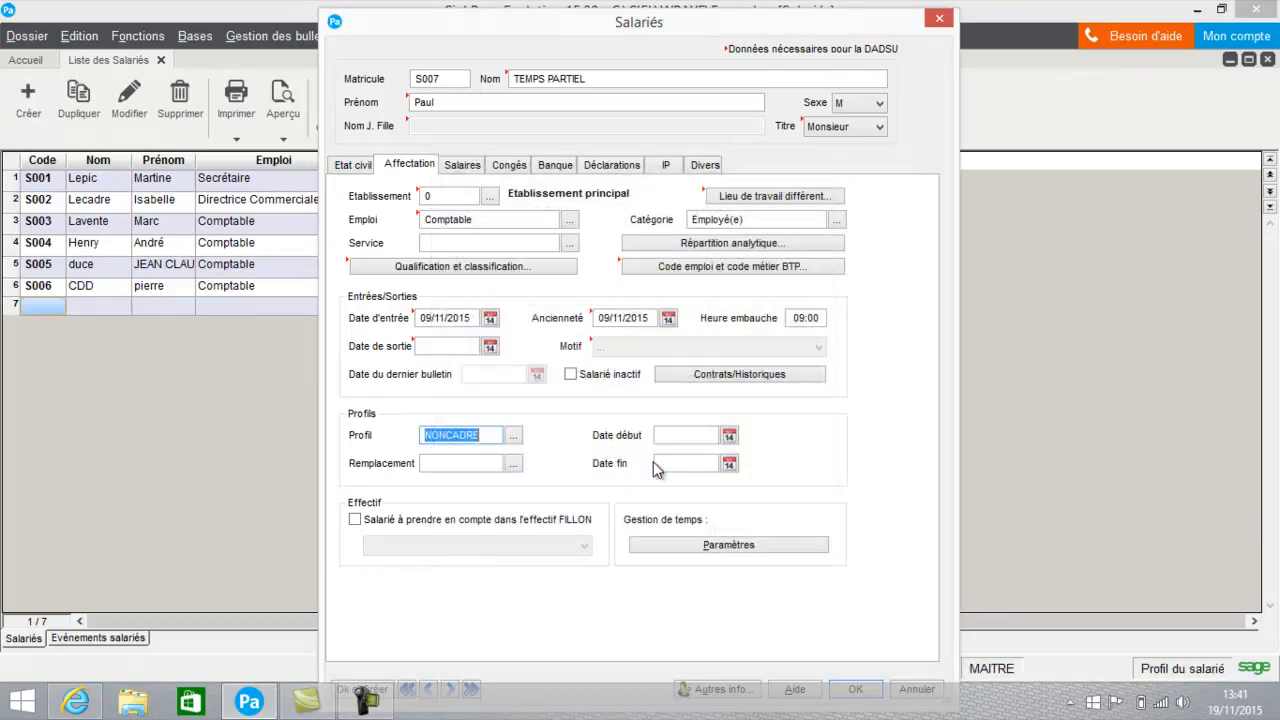
Assign collective agreement 3018, Bureaux d'études techniques, in the employee's salary details.
{"action": "left_click", "coordinate": [460, 168]}
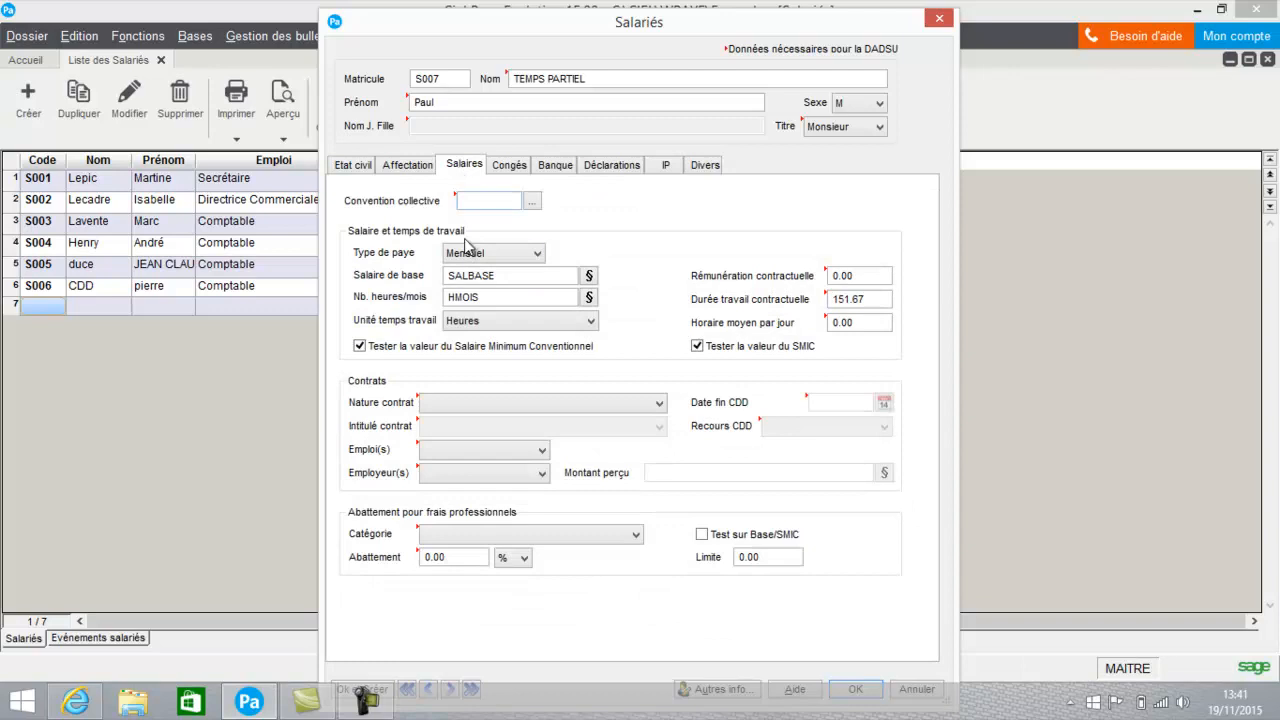
{"action": "left_click", "coordinate": [532, 201]}
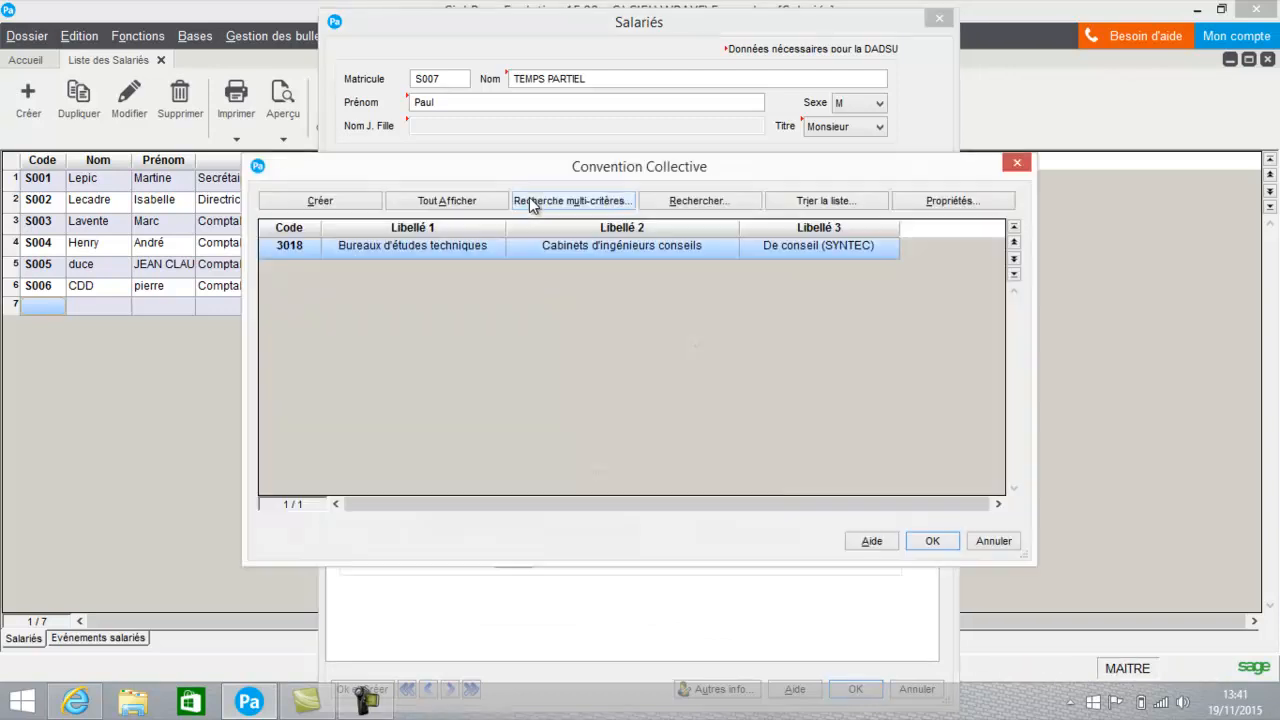
{"action": "double_click", "coordinate": [483, 244]}
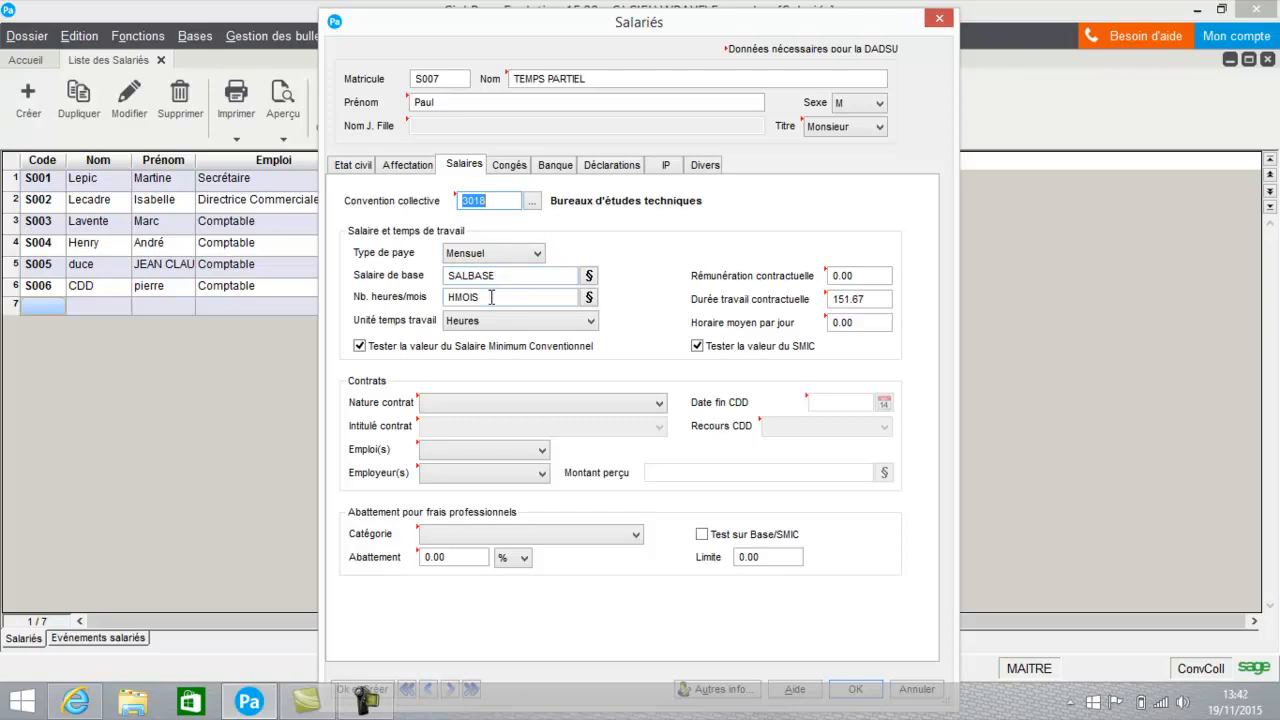
Set the contractual pay to 1800, the contractual working time to 130 hours and the average daily hours to 6.
{"action": "left_click", "coordinate": [880, 275]}
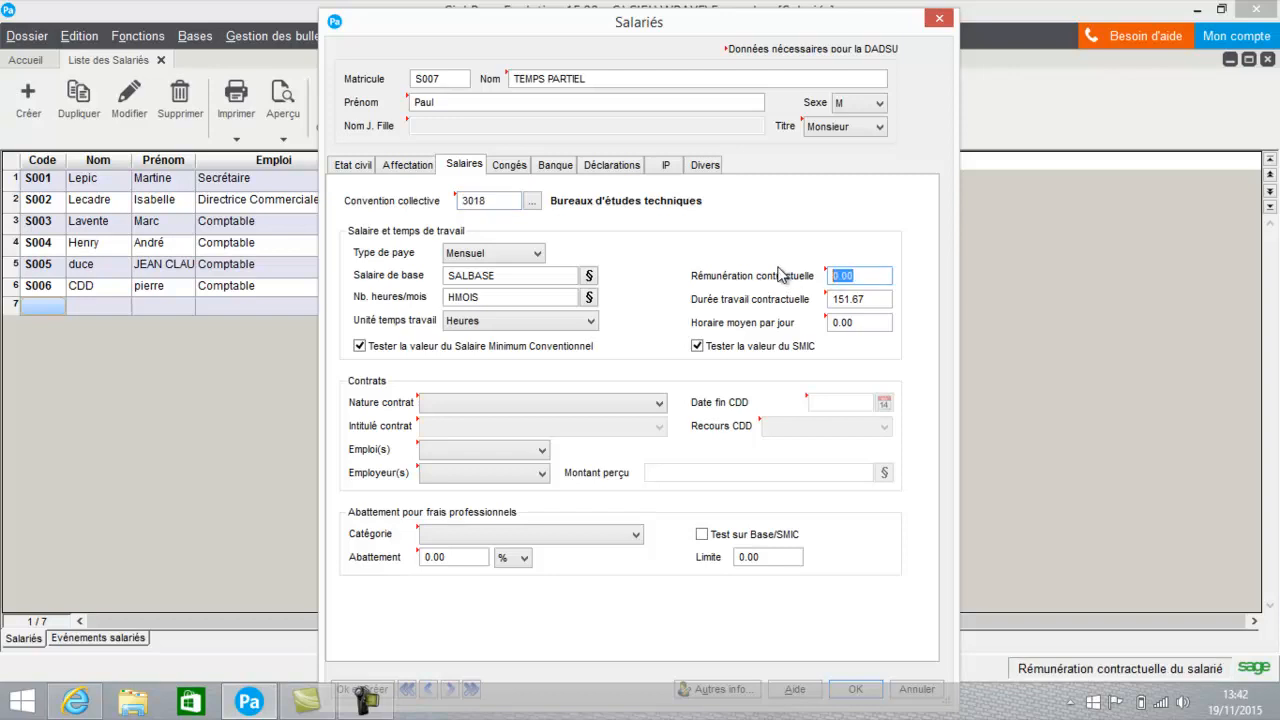
{"action": "type", "text": "1800"}
{"action": "key", "text": "Tab"}
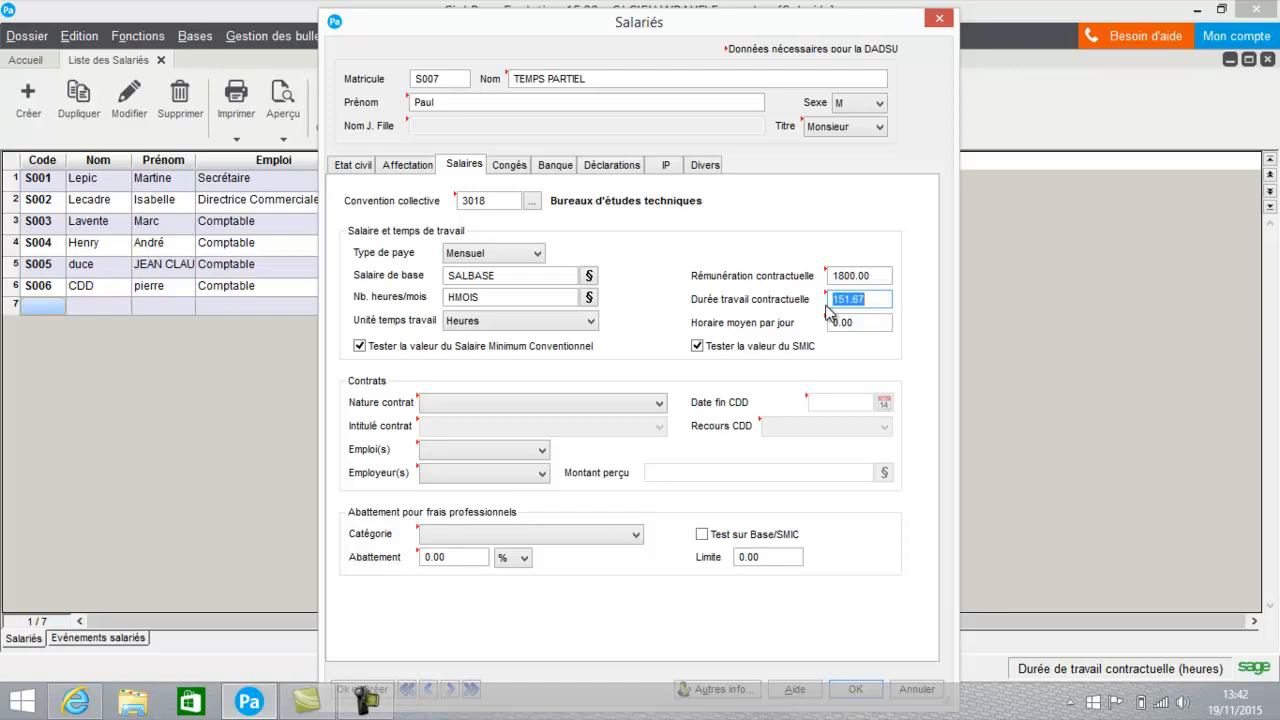
{"action": "type", "text": "130"}
{"action": "key", "text": "Tab"}
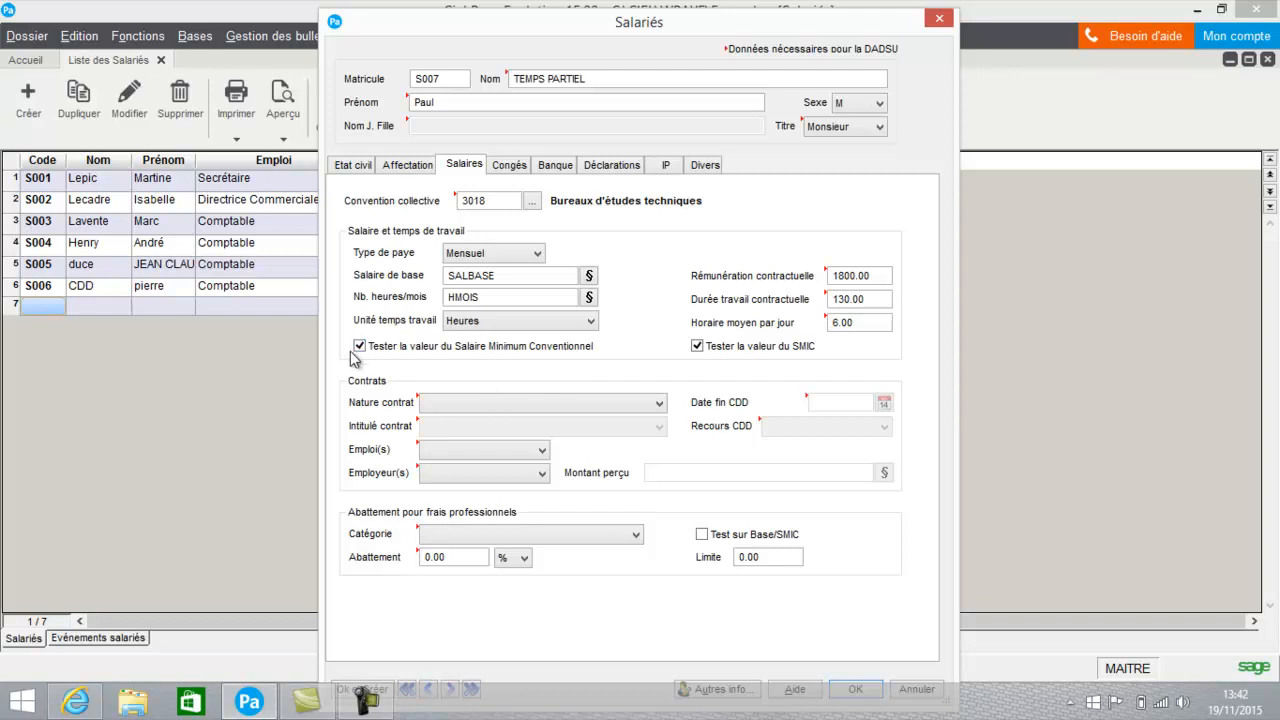
Set the contract nature to Contrat à durée indéterminée, its title to Autres Contrats and the employment to Emploi unique.
{"action": "left_click", "coordinate": [489, 404]}
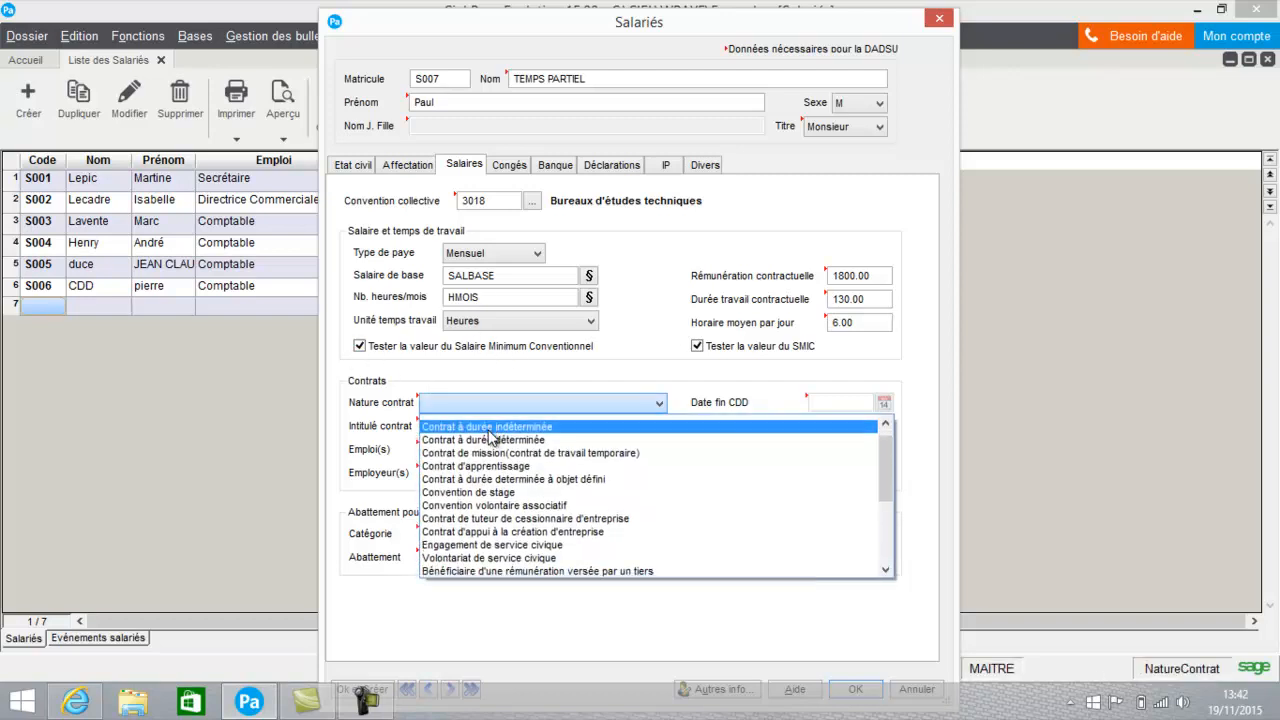
{"action": "left_click", "coordinate": [488, 432]}
{"action": "left_click", "coordinate": [488, 429]}
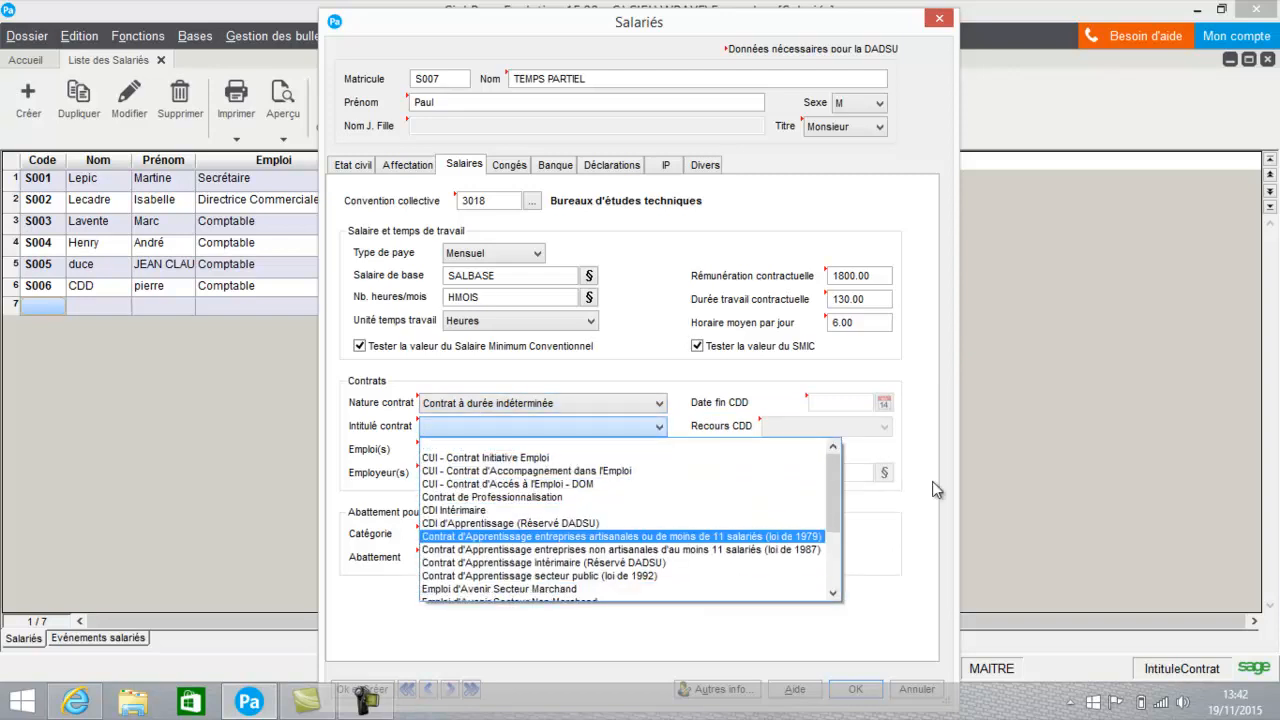
{"action": "left_click_drag", "start_coordinate": [838, 474], "coordinate": [836, 535]}
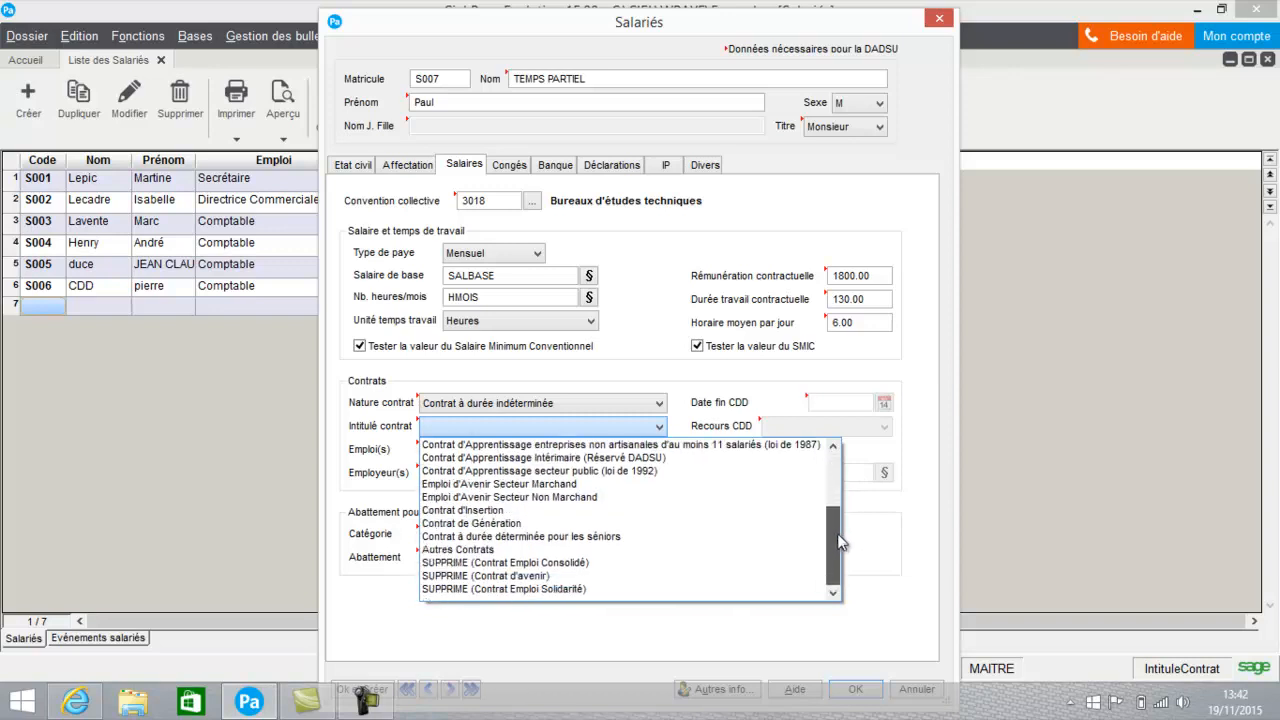
{"action": "left_click", "coordinate": [646, 549]}
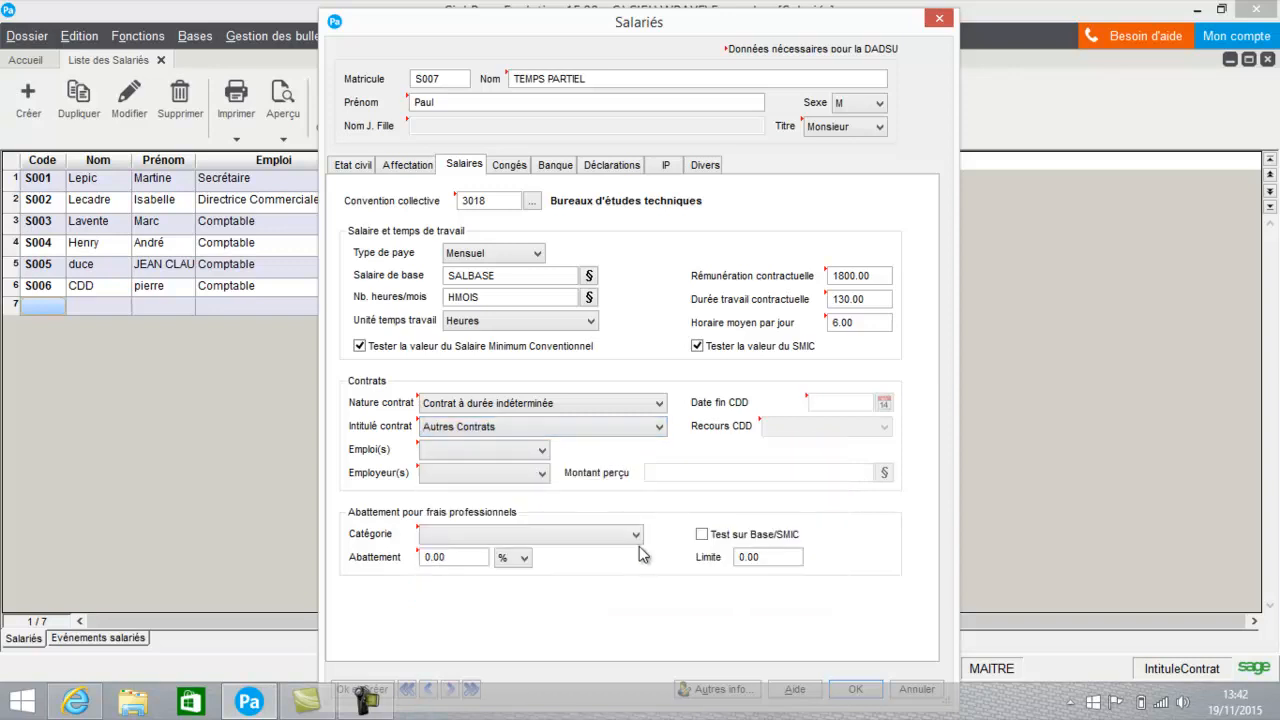
{"action": "left_click", "coordinate": [513, 452]}
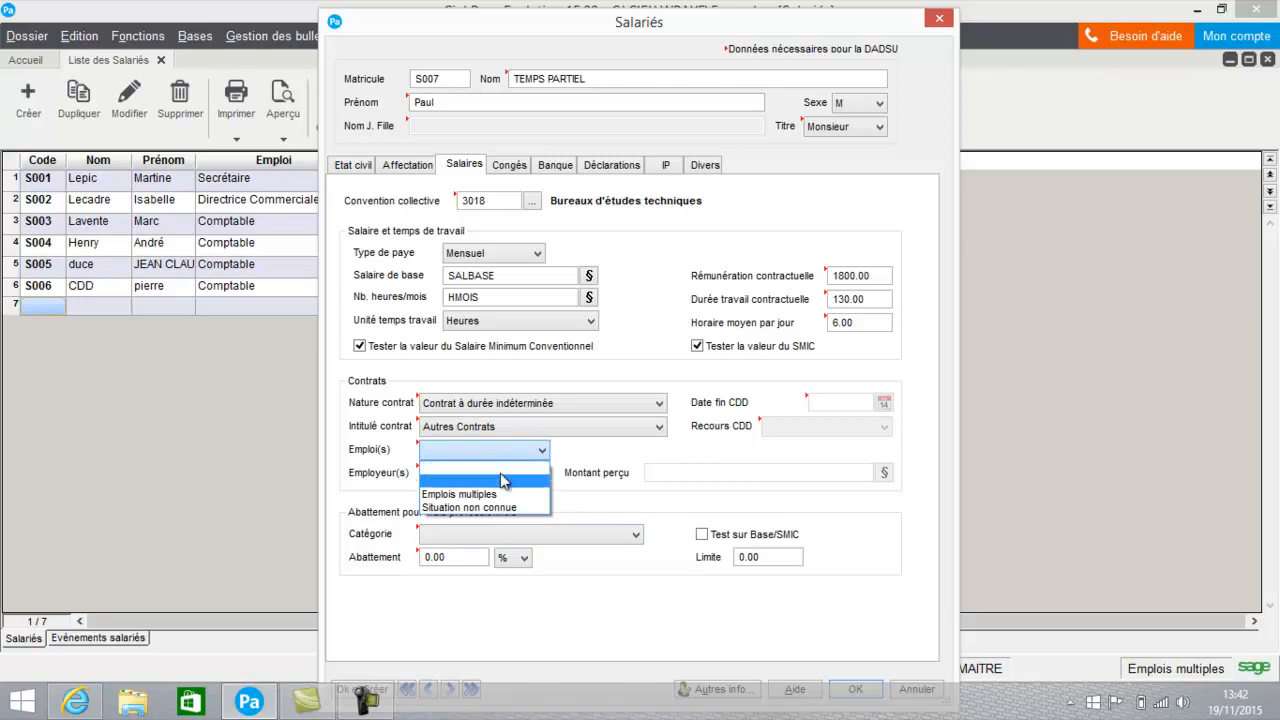
{"action": "left_click", "coordinate": [495, 483]}
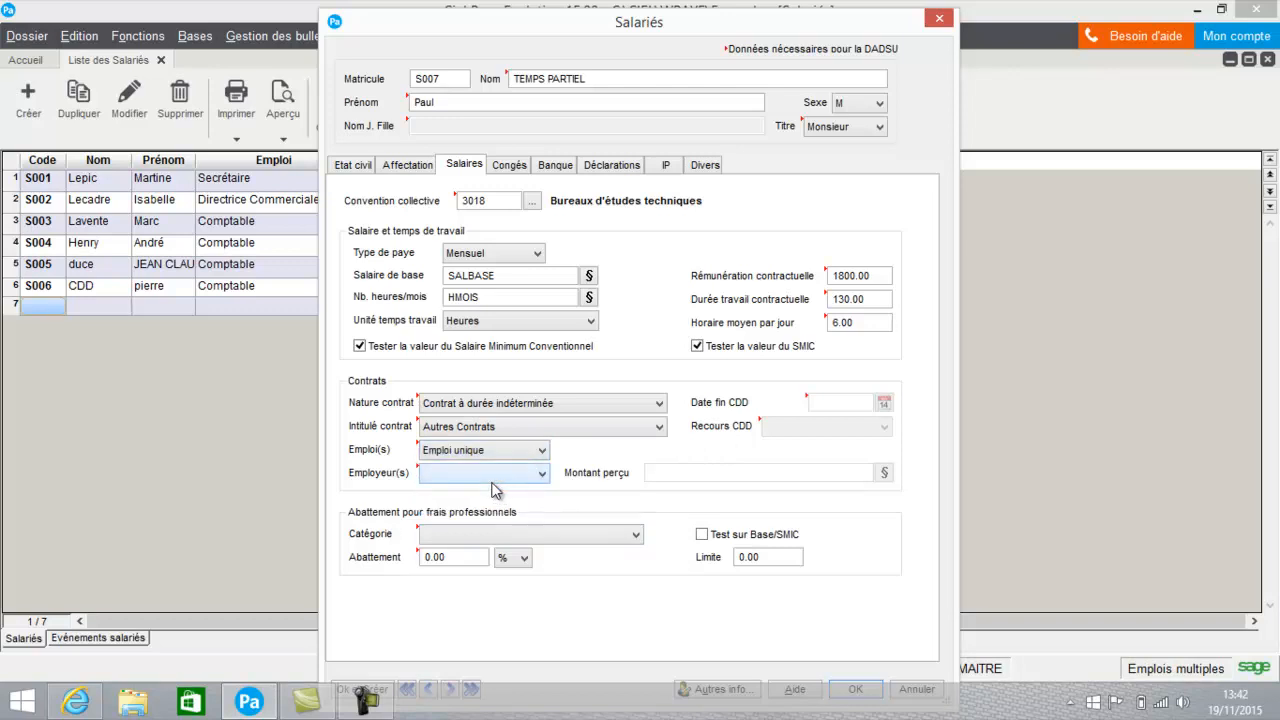
Set the employer situation to Employeur unique and assign BNP (Banque Nationale de Paris) as the employee's paying organisation.
{"action": "left_click", "coordinate": [494, 478]}
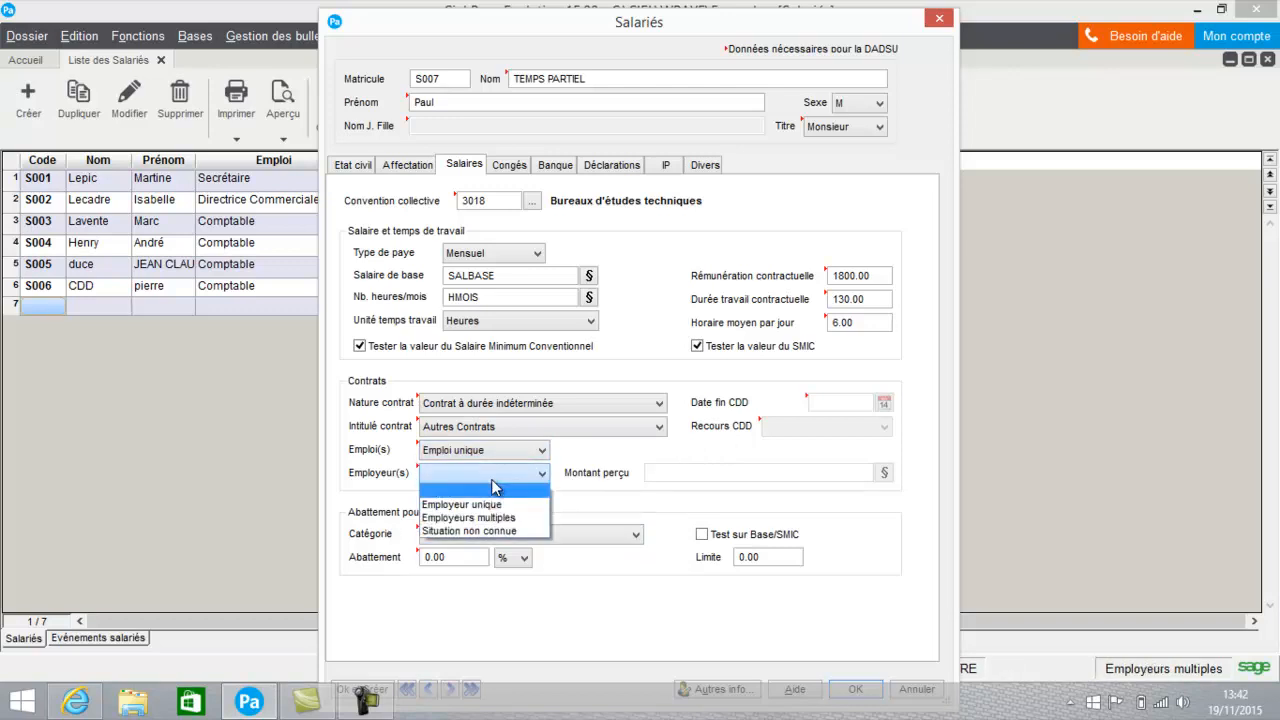
{"action": "left_click", "coordinate": [481, 503]}
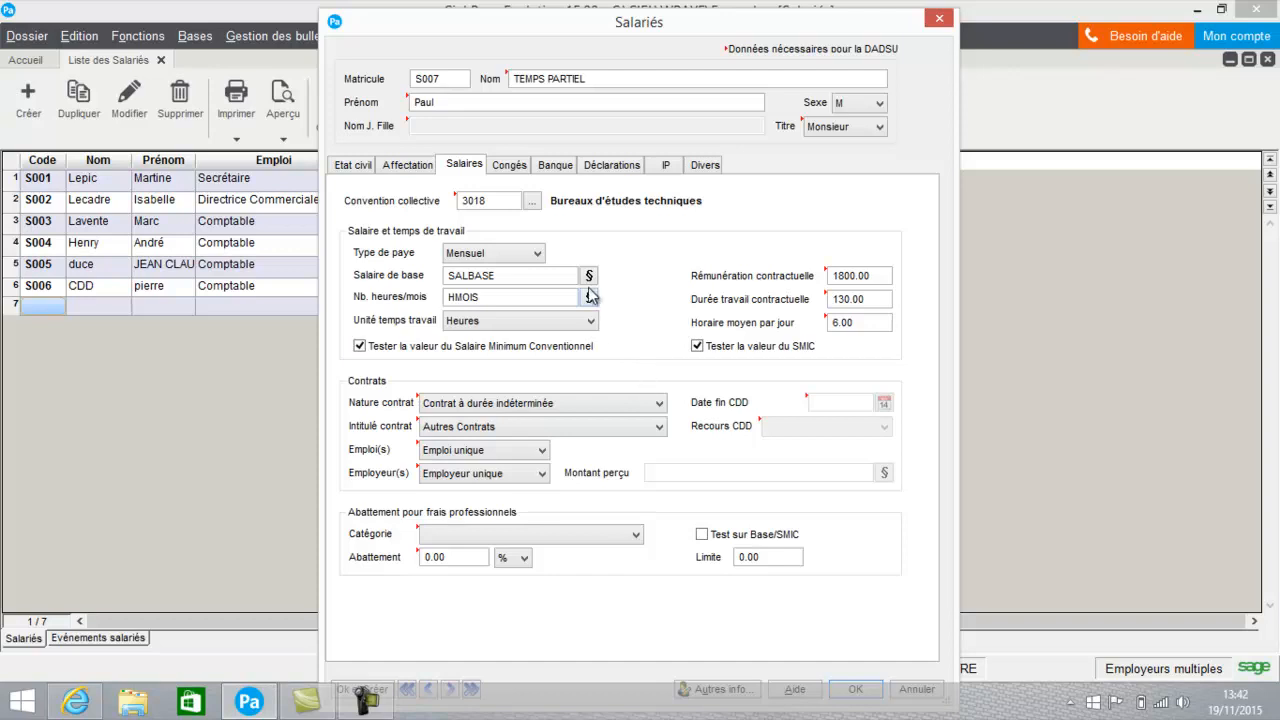
{"action": "left_click", "coordinate": [500, 168]}
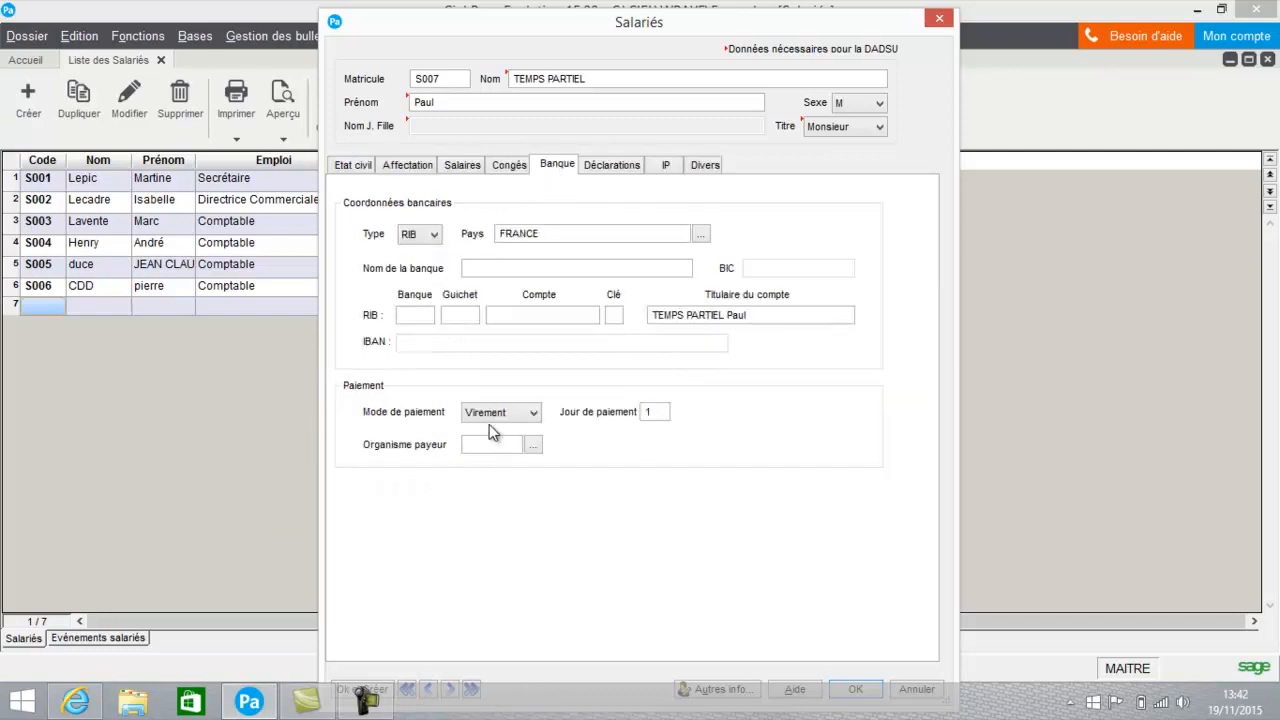
{"action": "left_click", "coordinate": [527, 444]}
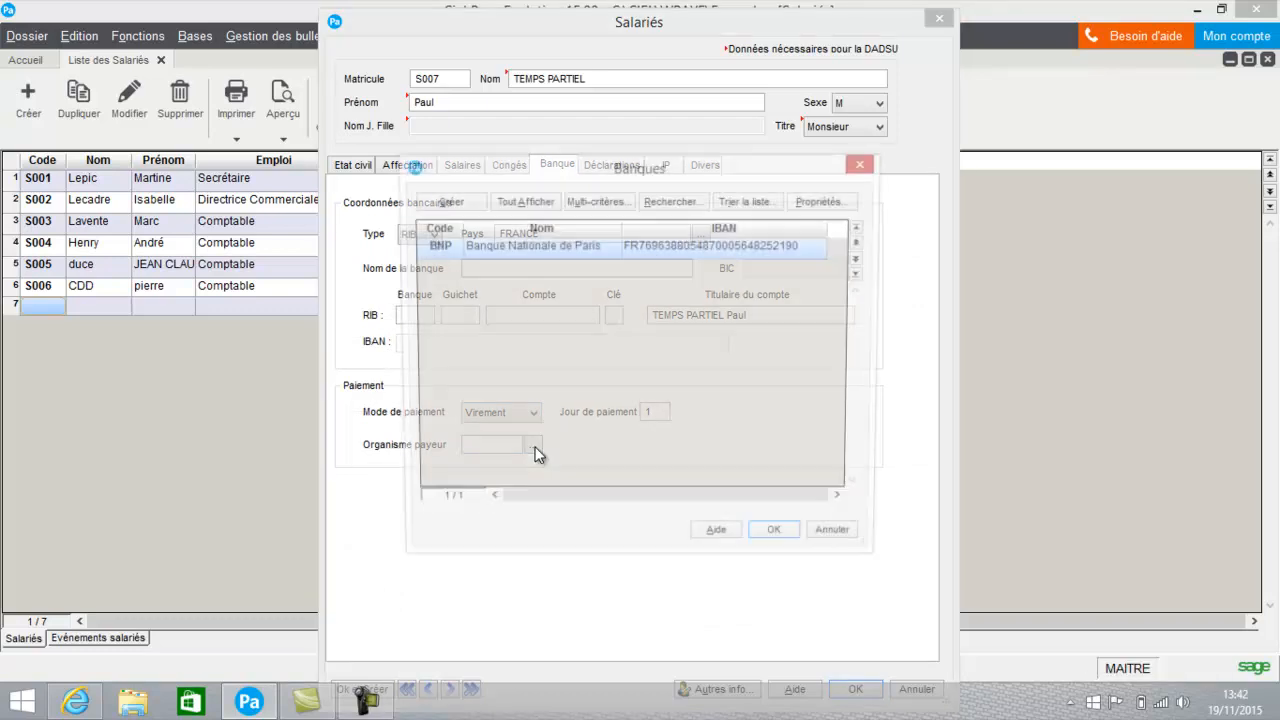
{"action": "double_click", "coordinate": [522, 254]}
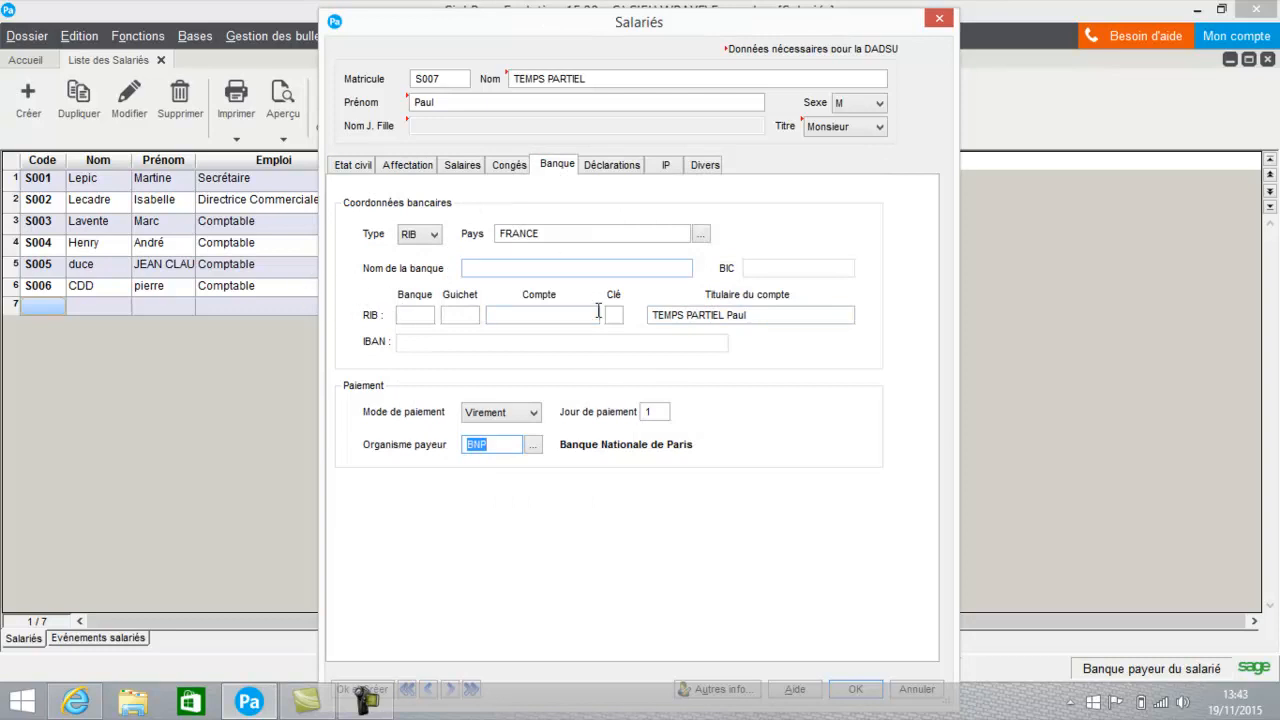
In the employee's declaration details, set the activity to Salarié non concerné and the work arrangement to Temps partiel.
{"action": "left_click", "coordinate": [609, 172]}
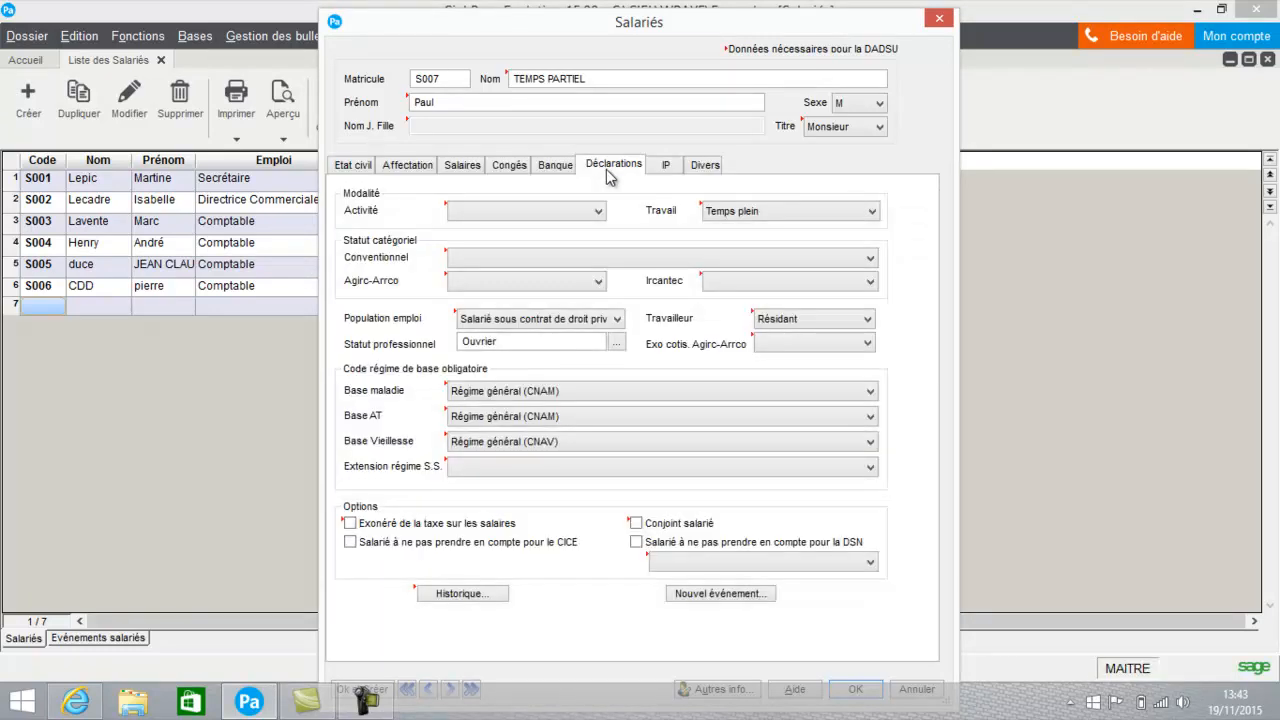
{"action": "left_click", "coordinate": [545, 212]}
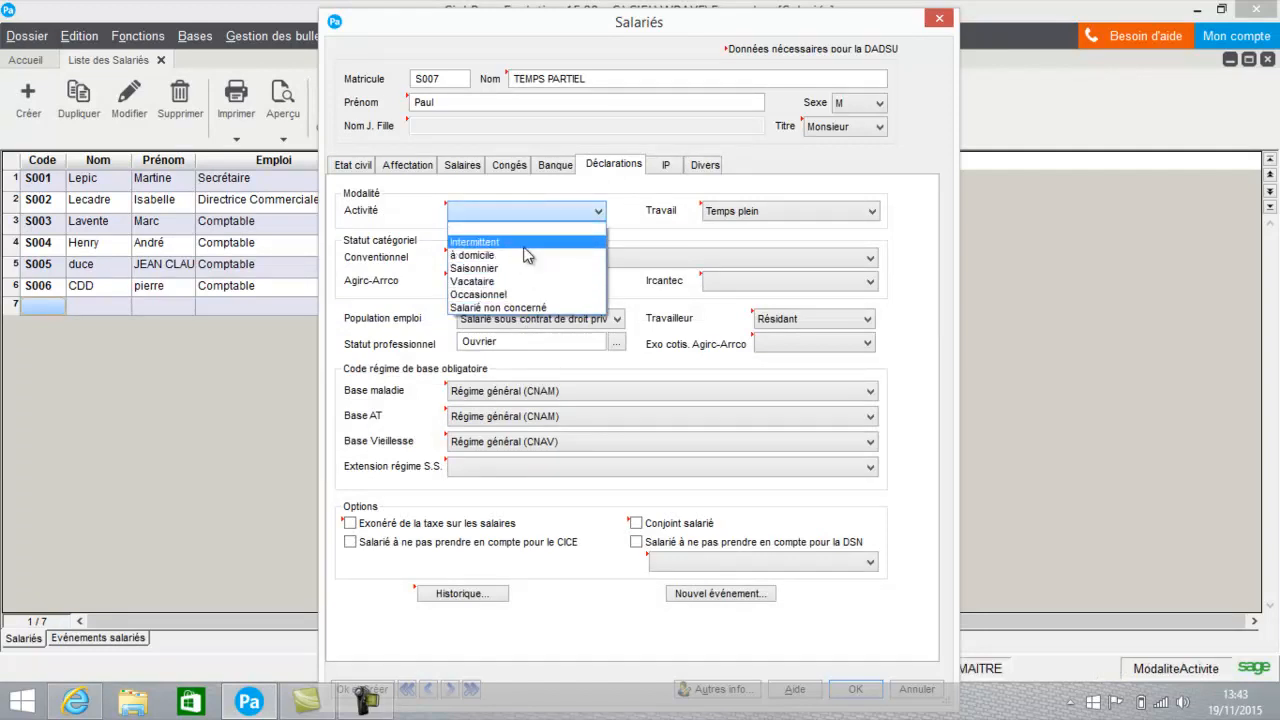
{"action": "left_click", "coordinate": [510, 308]}
{"action": "left_click", "coordinate": [767, 207]}
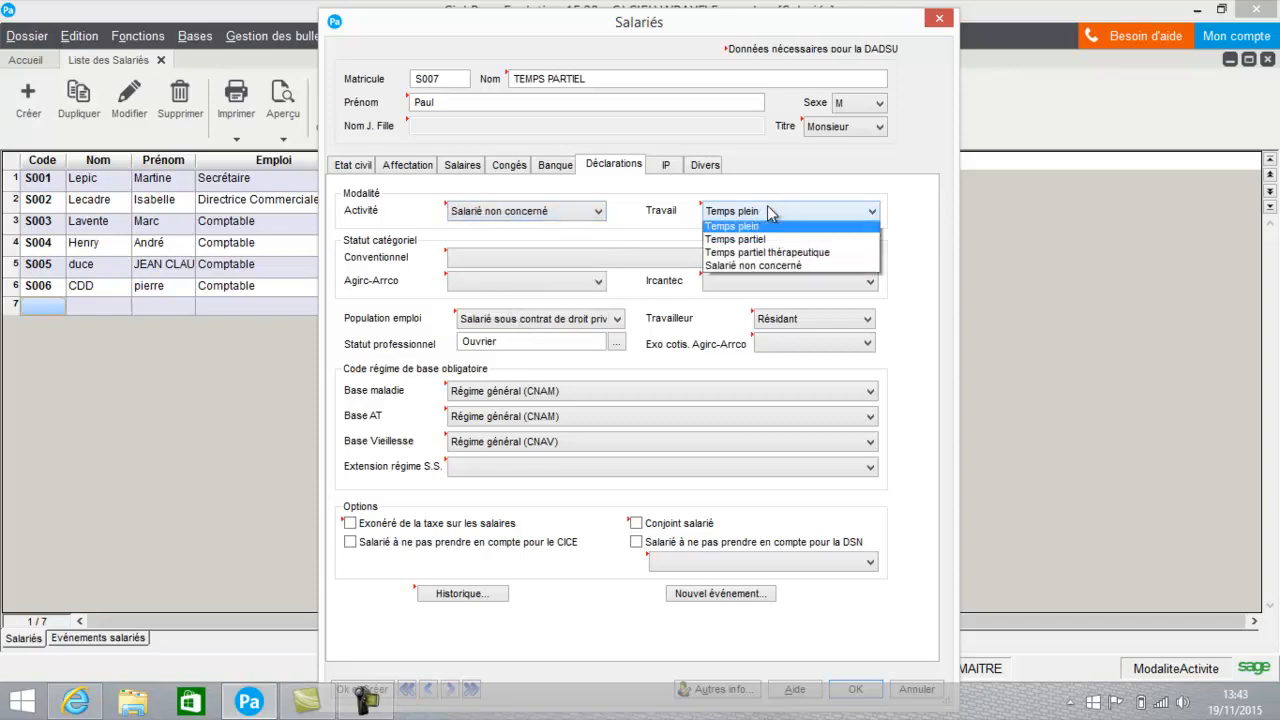
{"action": "left_click", "coordinate": [762, 257]}
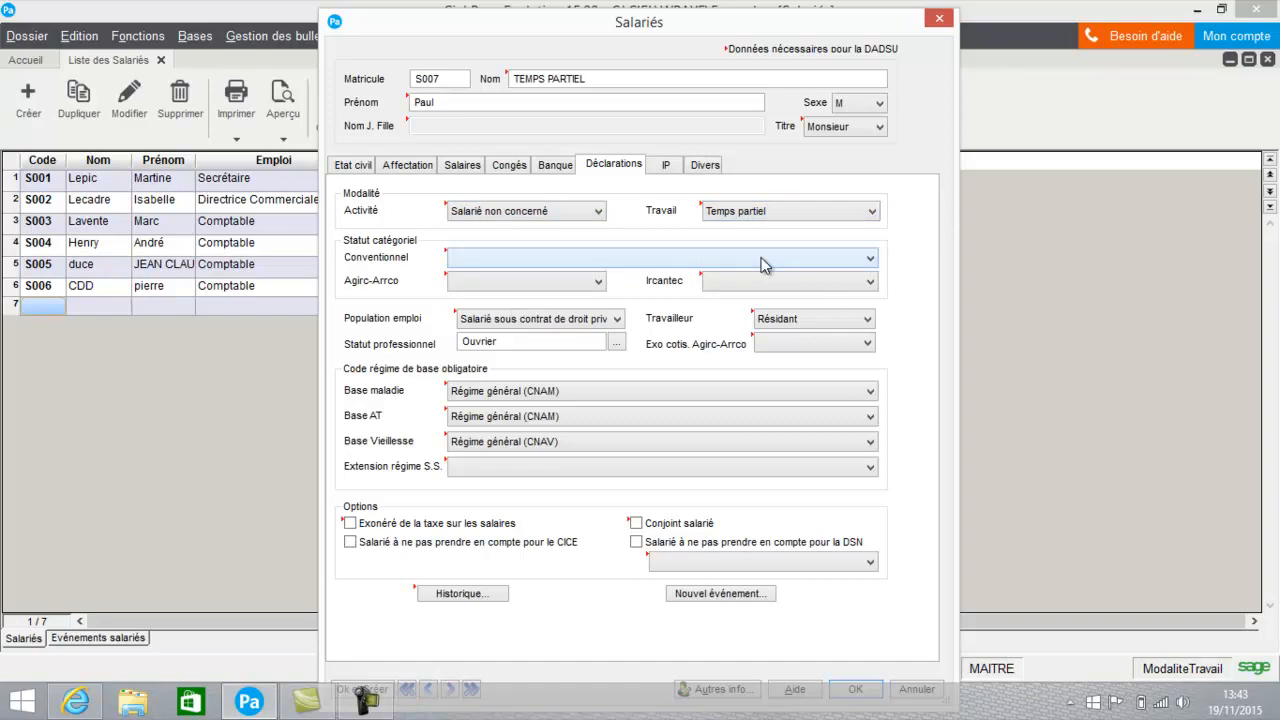
Set the conventional status to Employé administratif d'entreprise, de commerce, agent de service, Agirc-Arrco to Non cadre and the professional status to Employé.
{"action": "left_click", "coordinate": [764, 264]}
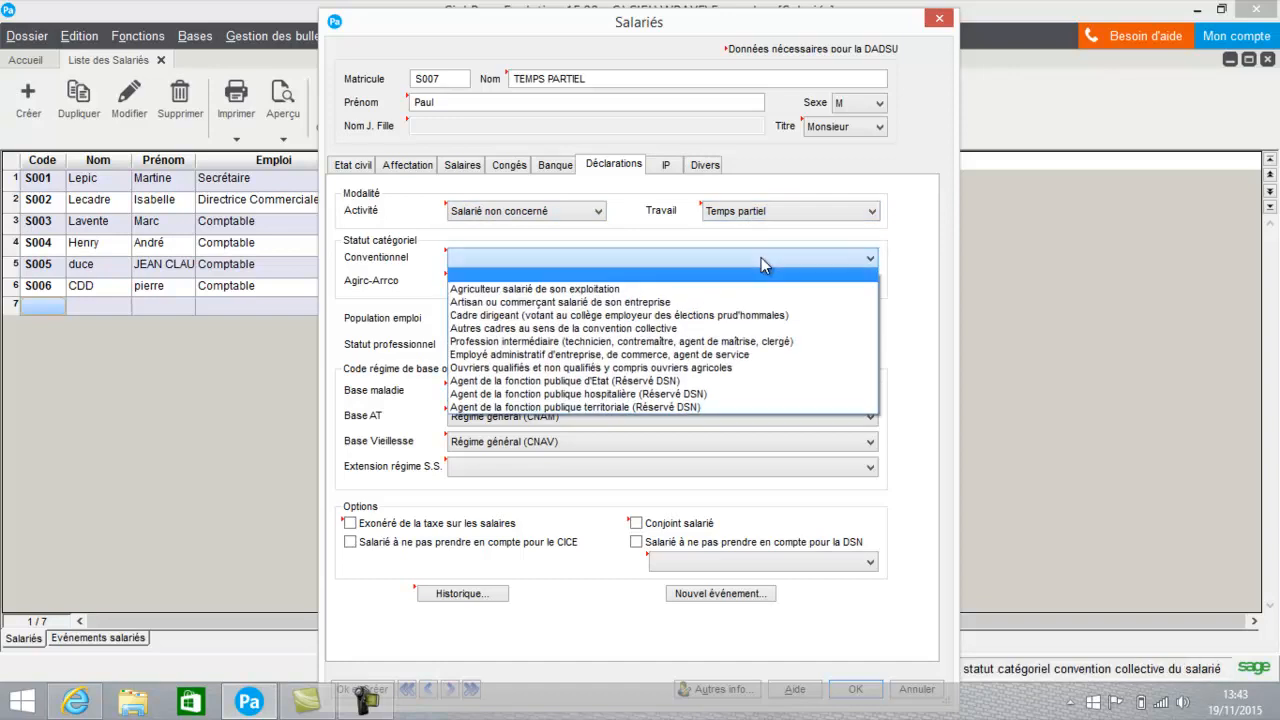
{"action": "left_click", "coordinate": [600, 354]}
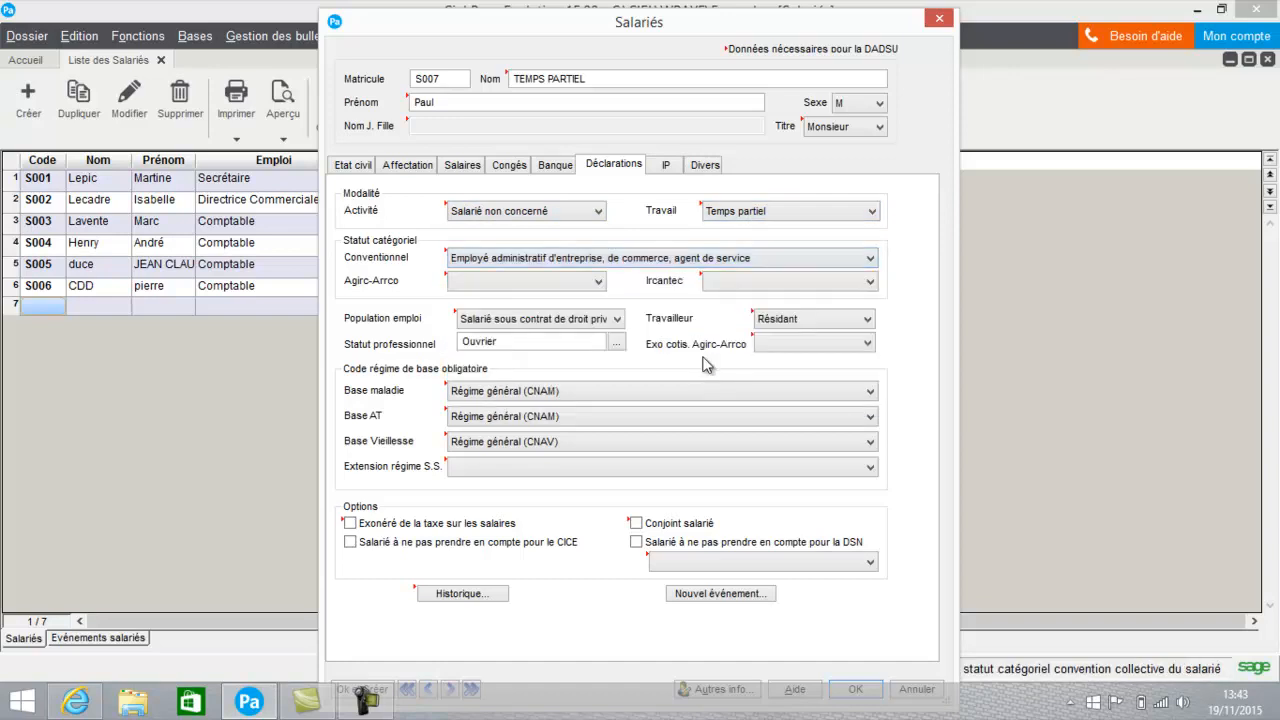
{"action": "left_click", "coordinate": [537, 283]}
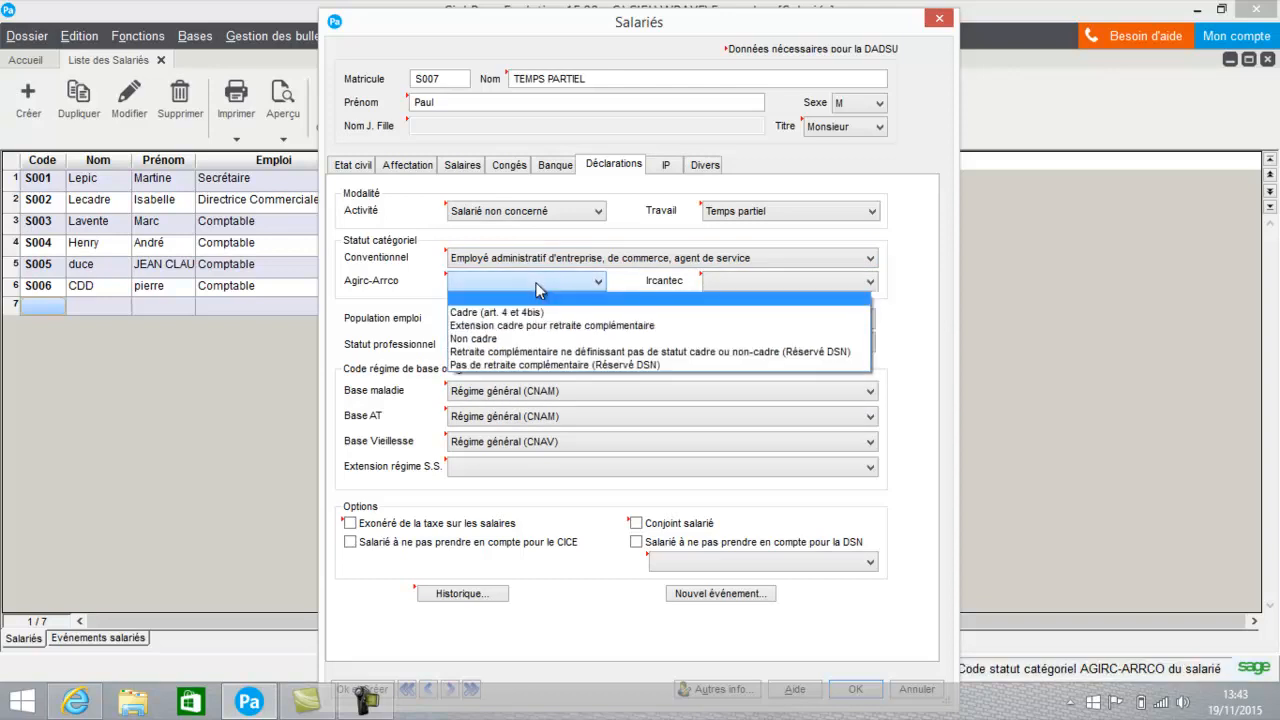
{"action": "left_click", "coordinate": [522, 340]}
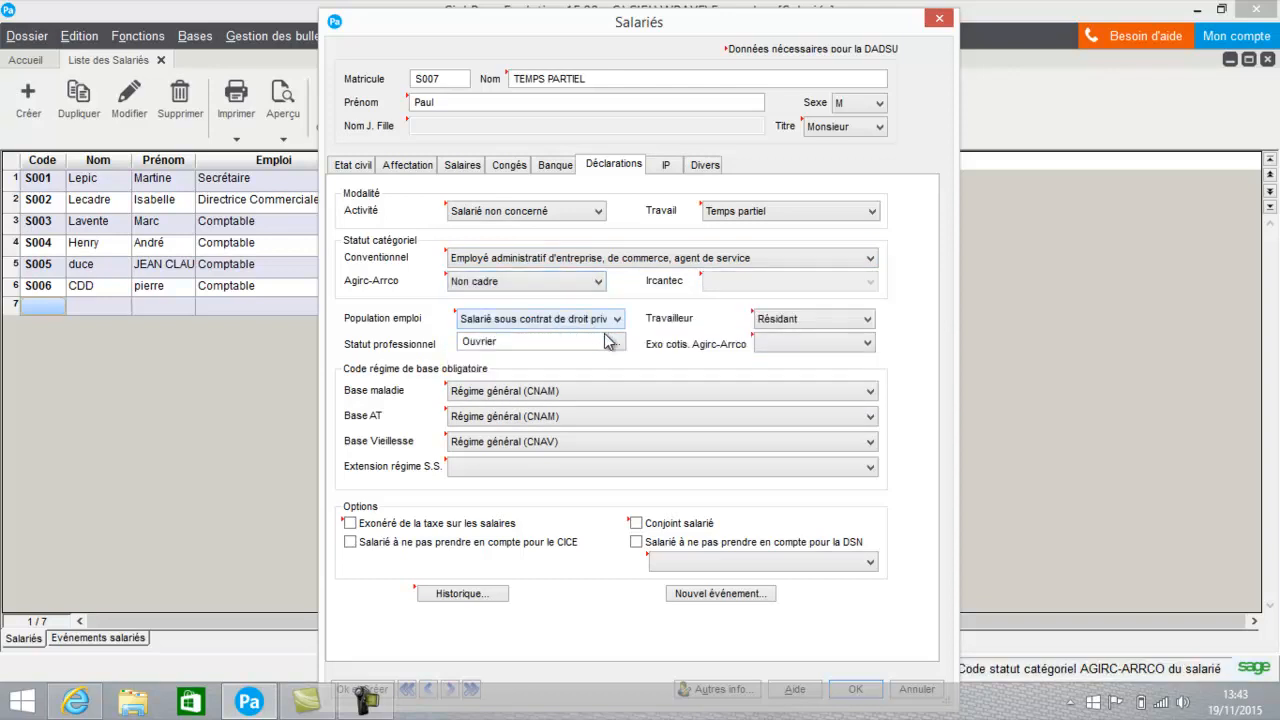
{"action": "left_click", "coordinate": [617, 343]}
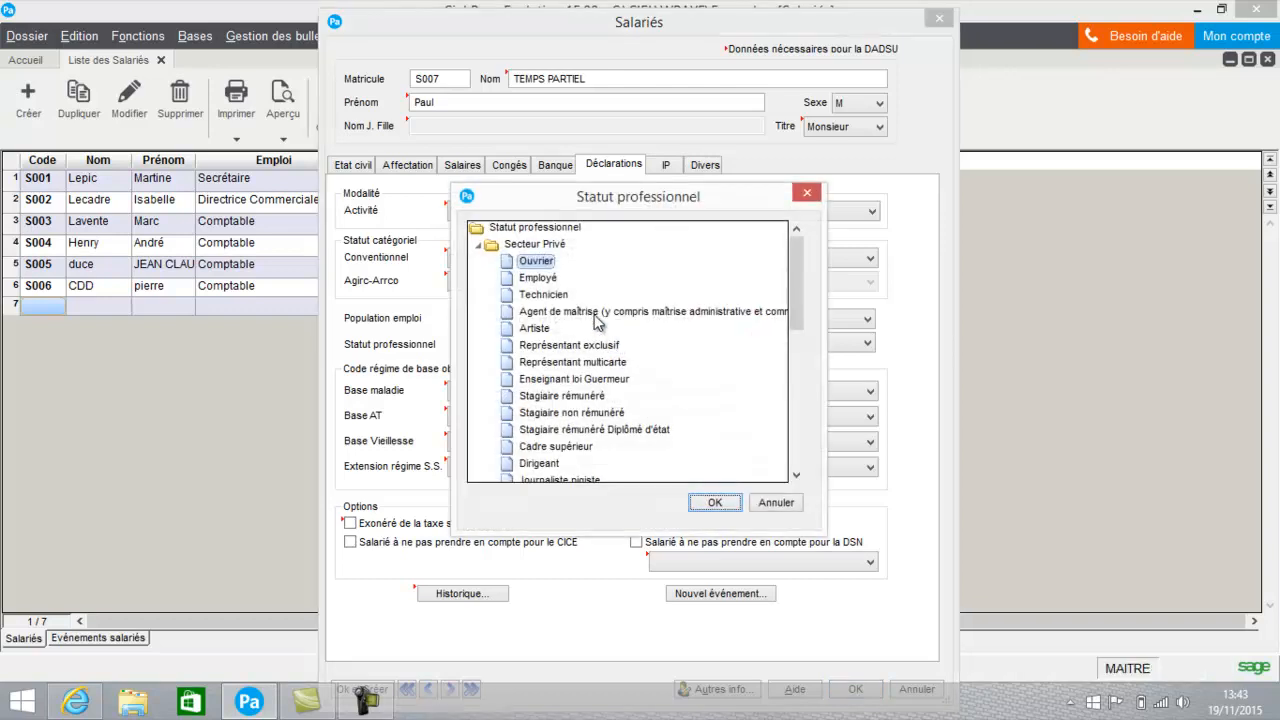
{"action": "double_click", "coordinate": [558, 280]}
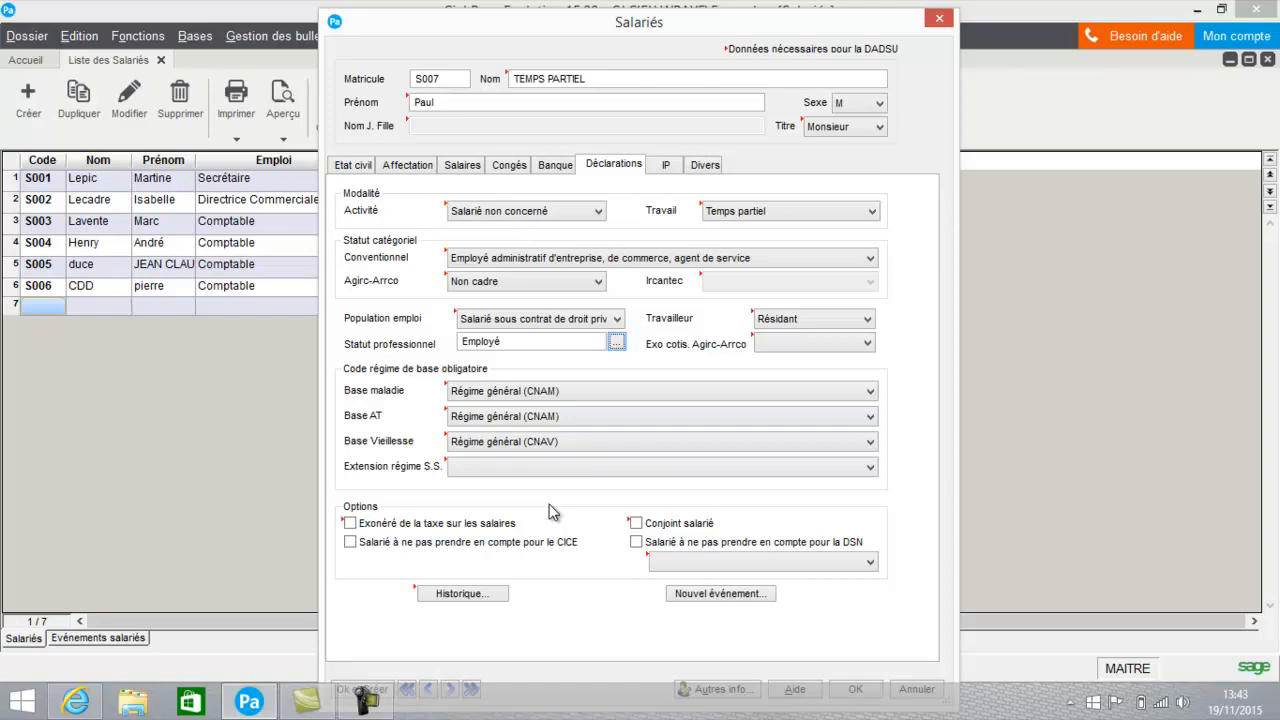
Add the provident contract CT00004, Contrat santé, to the employee's IP contracts.
{"action": "left_click", "coordinate": [667, 168]}
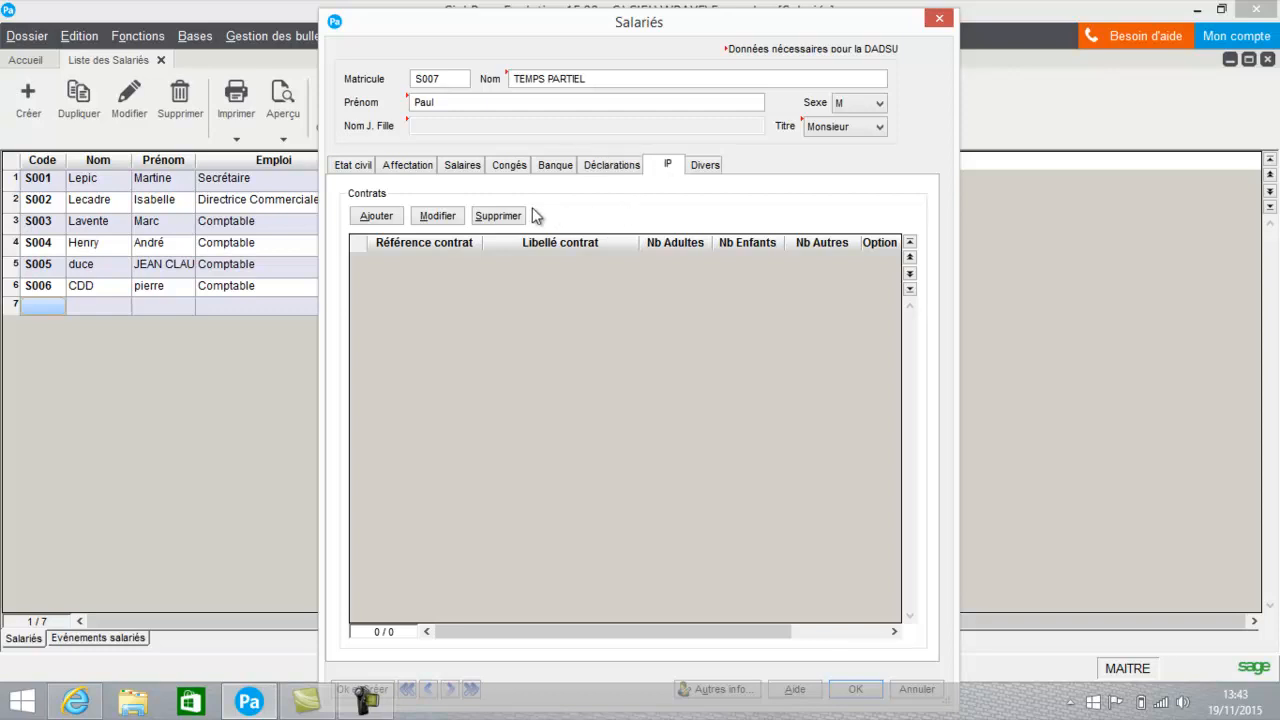
{"action": "left_click", "coordinate": [376, 216]}
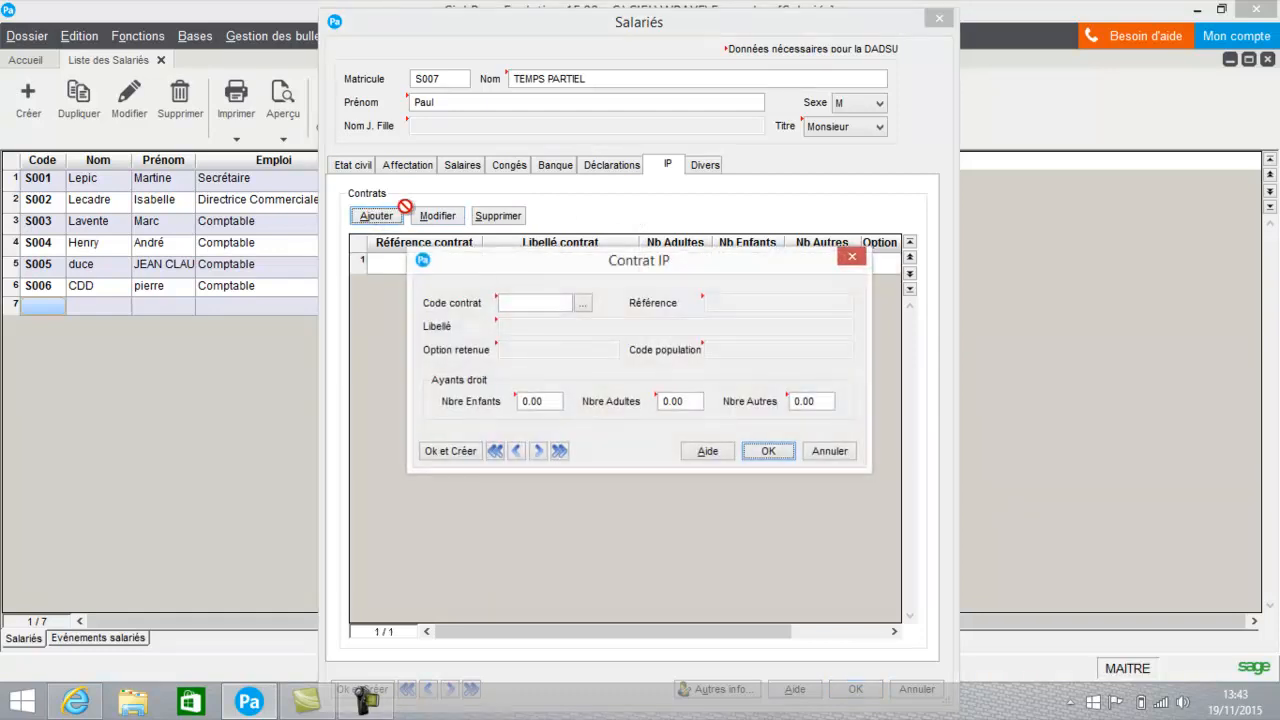
{"action": "left_click", "coordinate": [590, 303]}
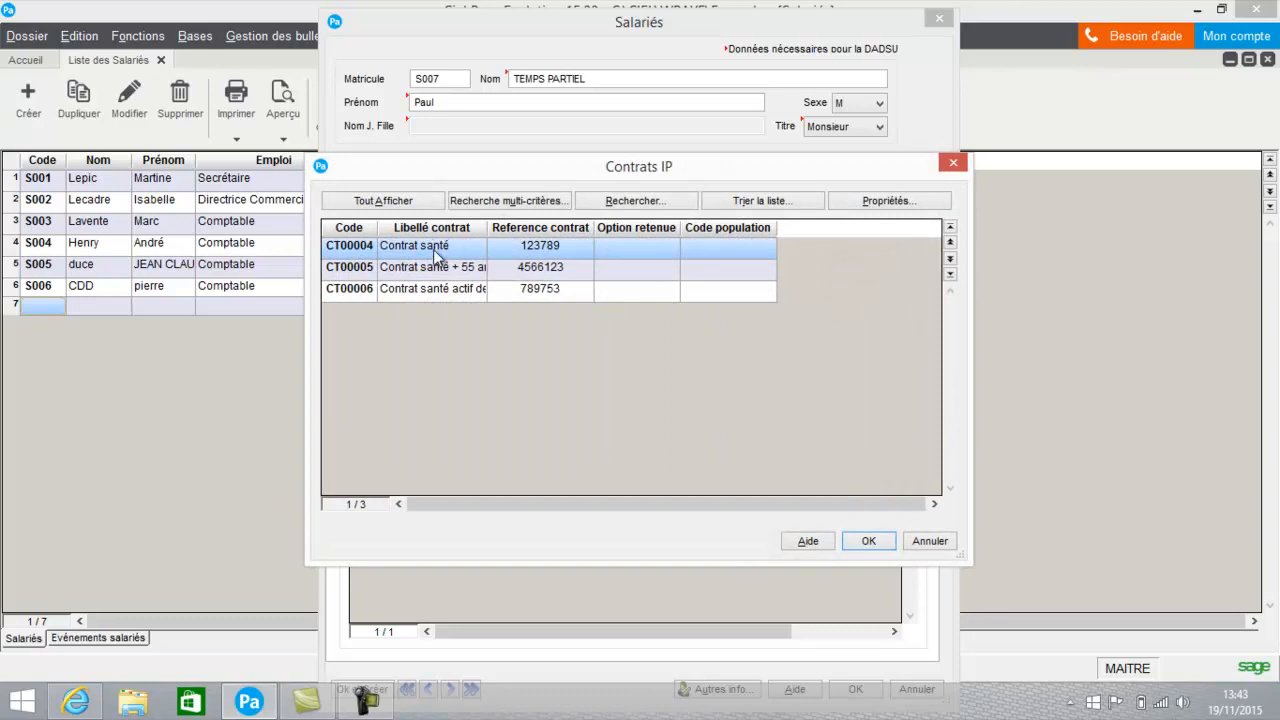
{"action": "double_click", "coordinate": [435, 256]}
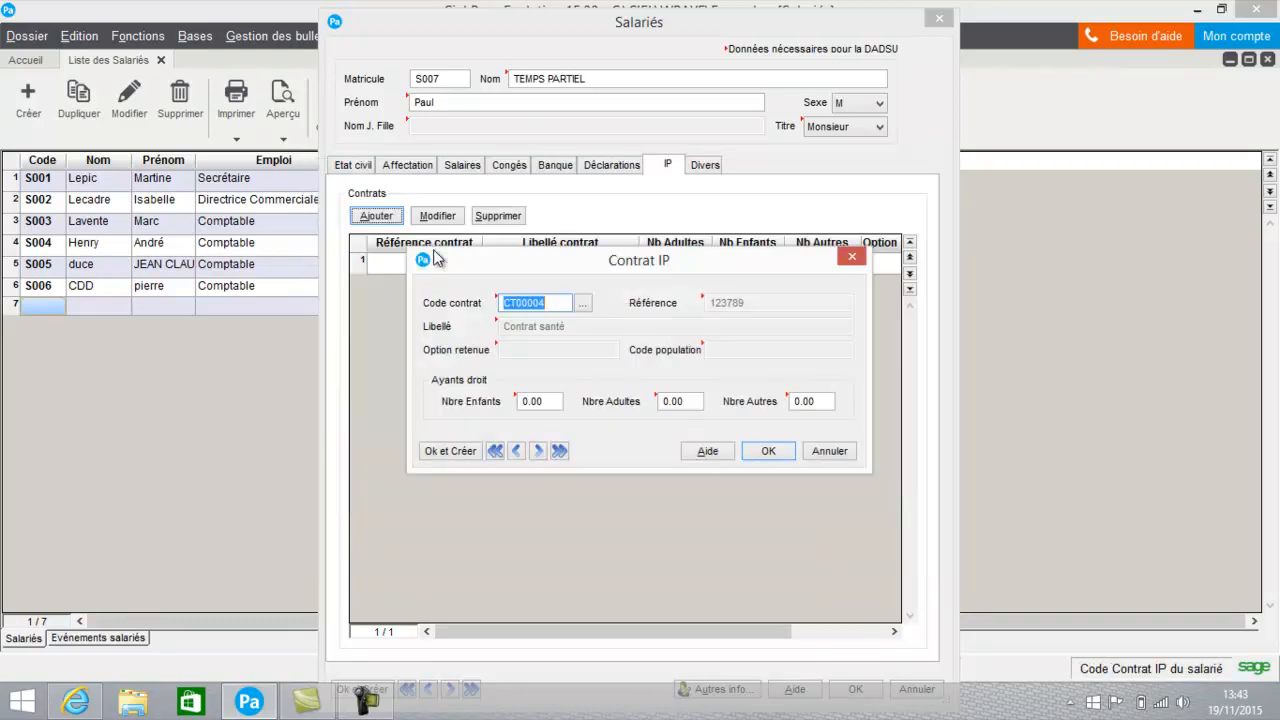
{"action": "left_click", "coordinate": [785, 459]}
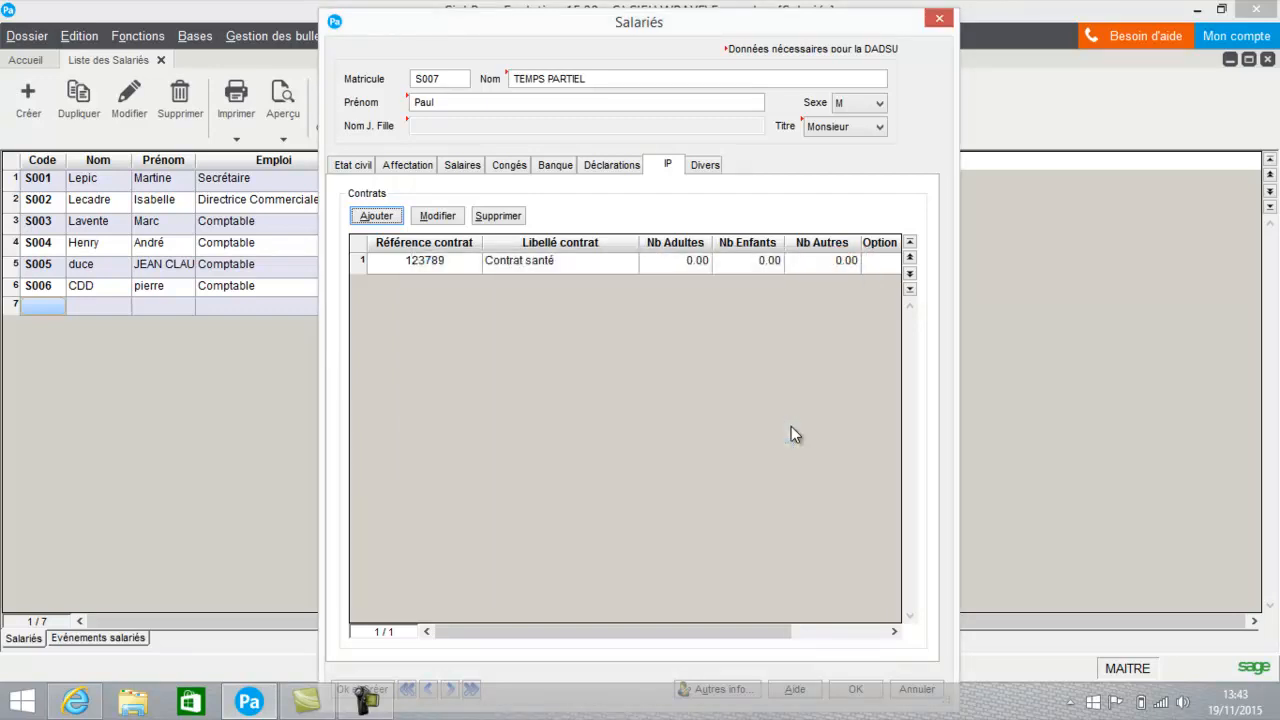
{"action": "left_click_drag", "start_coordinate": [741, 33], "coordinate": [737, 10]}
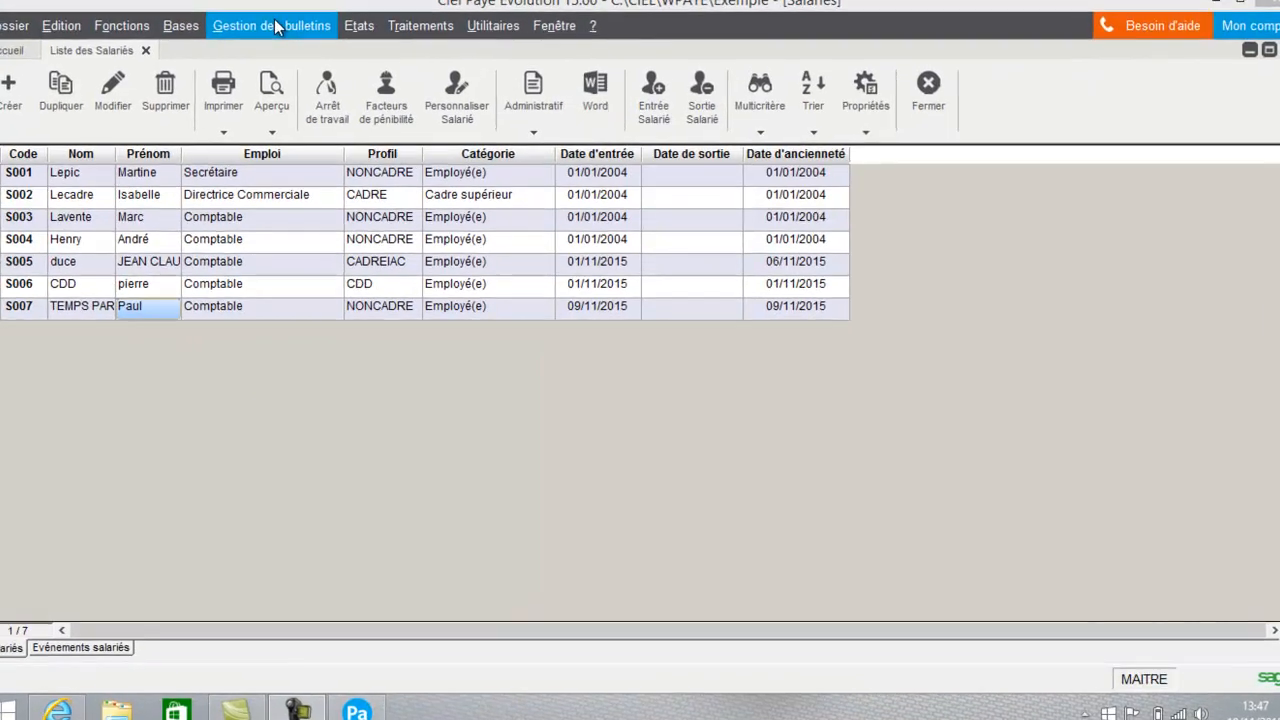
Create the November payslip for the part-time employee, based on the employee profile (Profil salarié).
{"action": "left_click", "coordinate": [277, 26]}
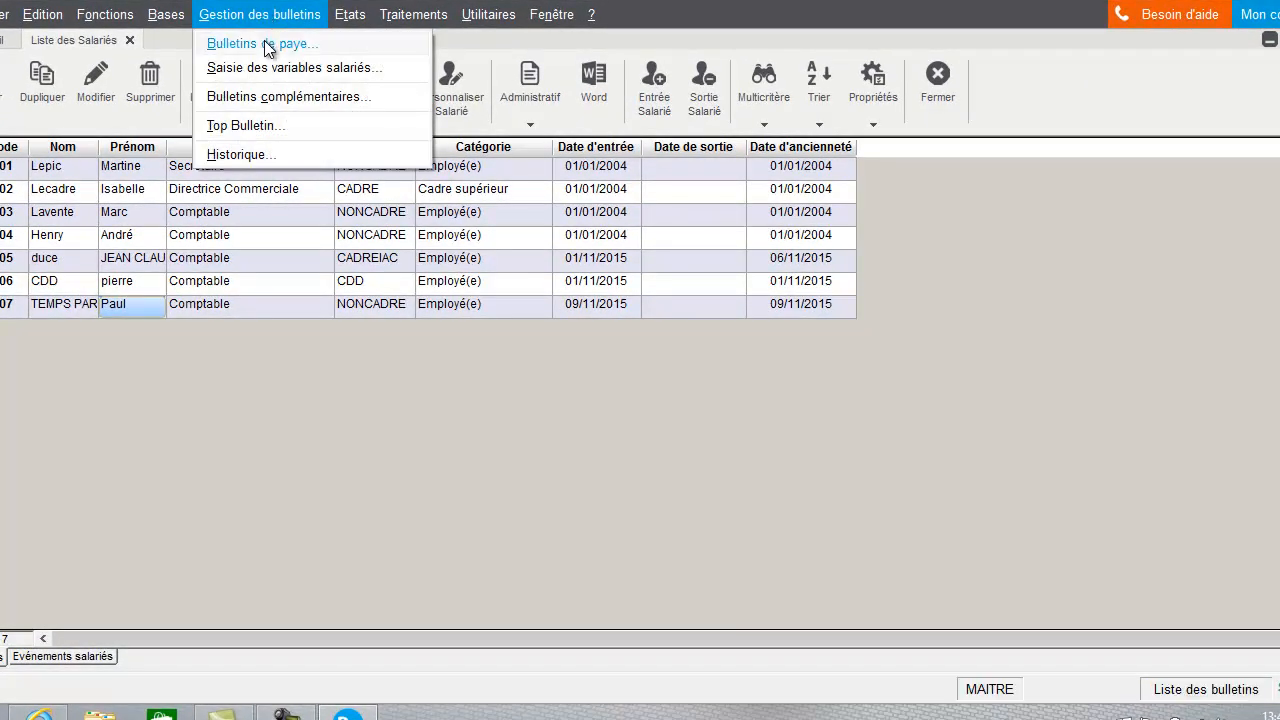
{"action": "left_click", "coordinate": [268, 46]}
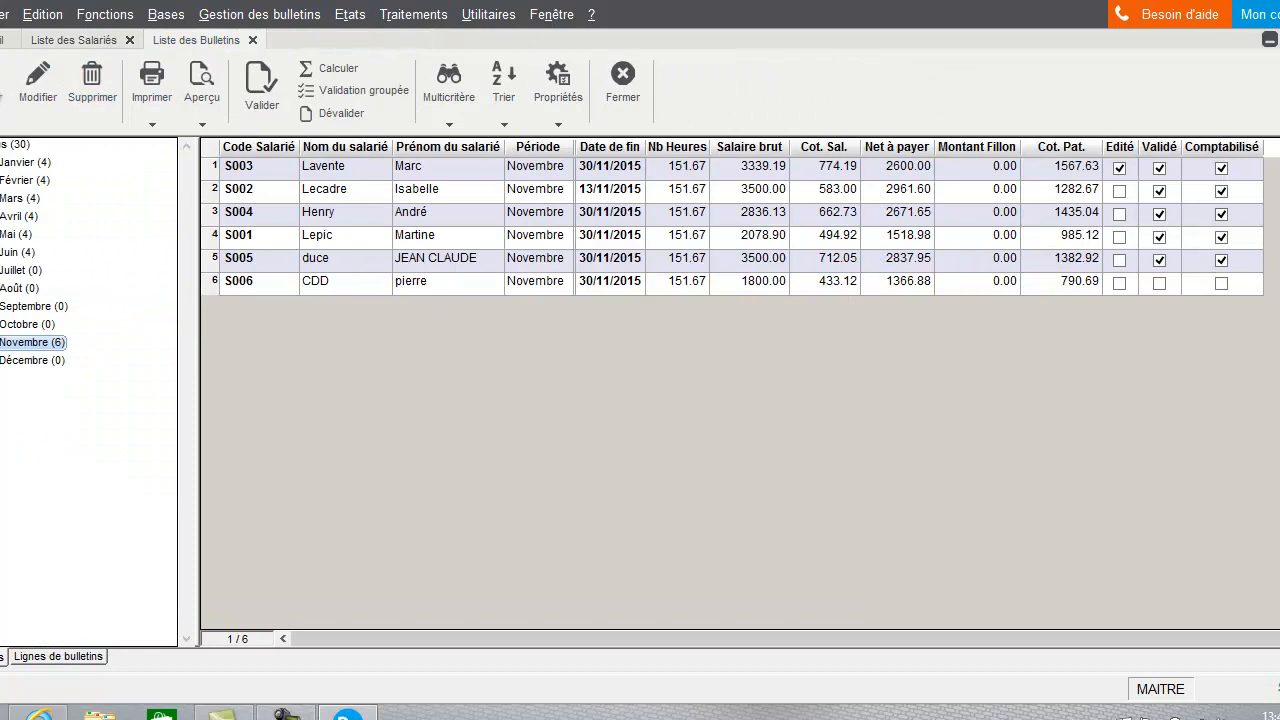
{"action": "left_click", "coordinate": [1, 82]}
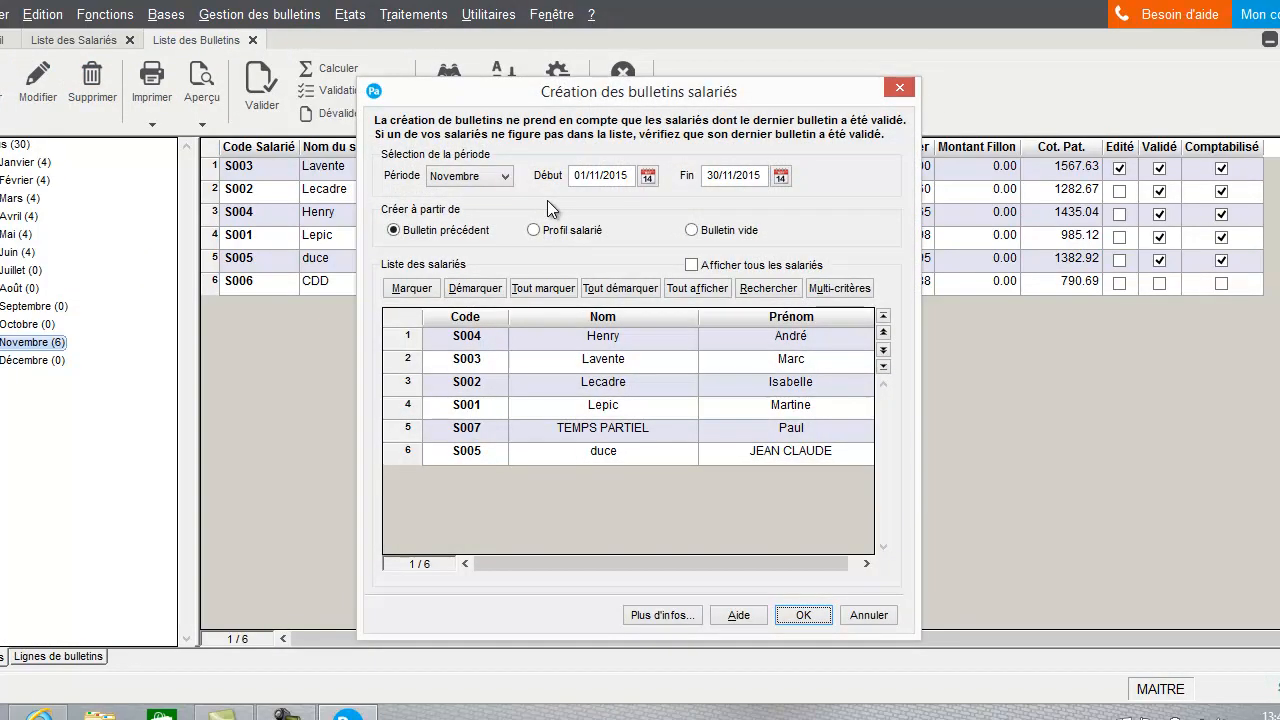
{"action": "left_click", "coordinate": [562, 429]}
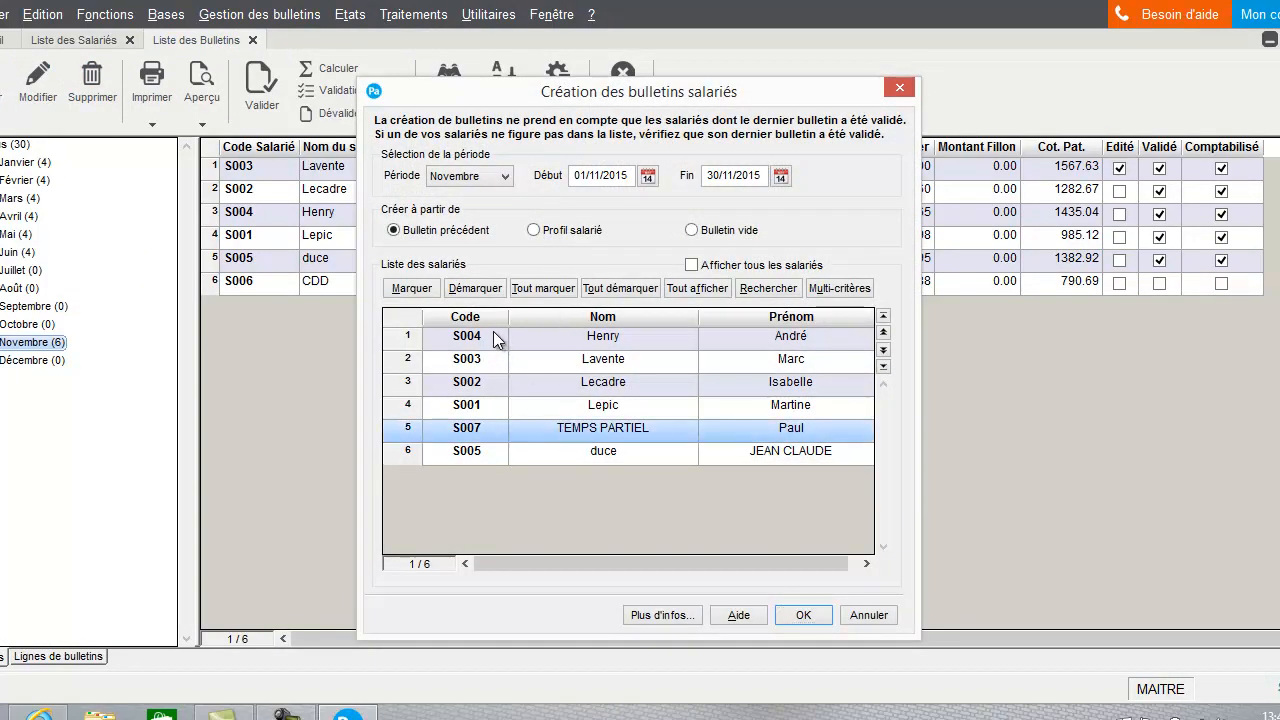
{"action": "left_click", "coordinate": [418, 289]}
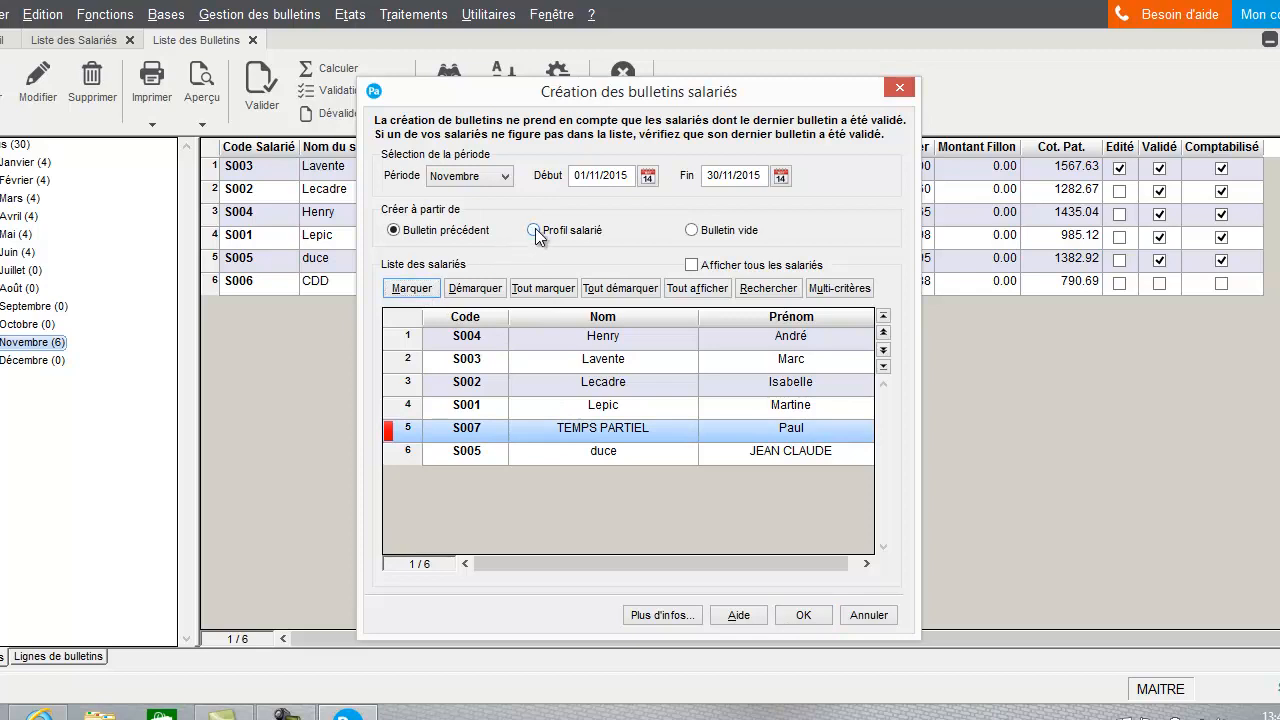
{"action": "left_click", "coordinate": [533, 230]}
{"action": "left_click", "coordinate": [804, 614]}
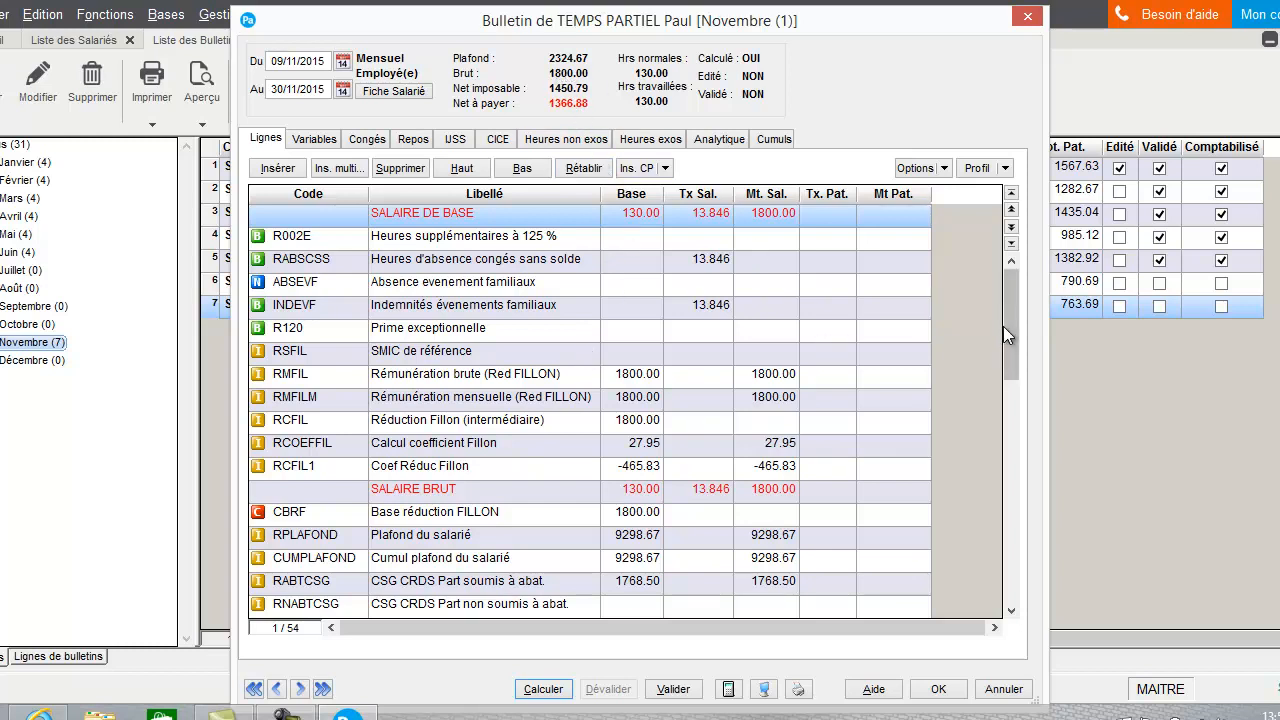
Review the payslip lines and open the R120 Prime exceptionnelle rubric for modification.
{"action": "left_click_drag", "start_coordinate": [1016, 322], "coordinate": [1002, 385]}
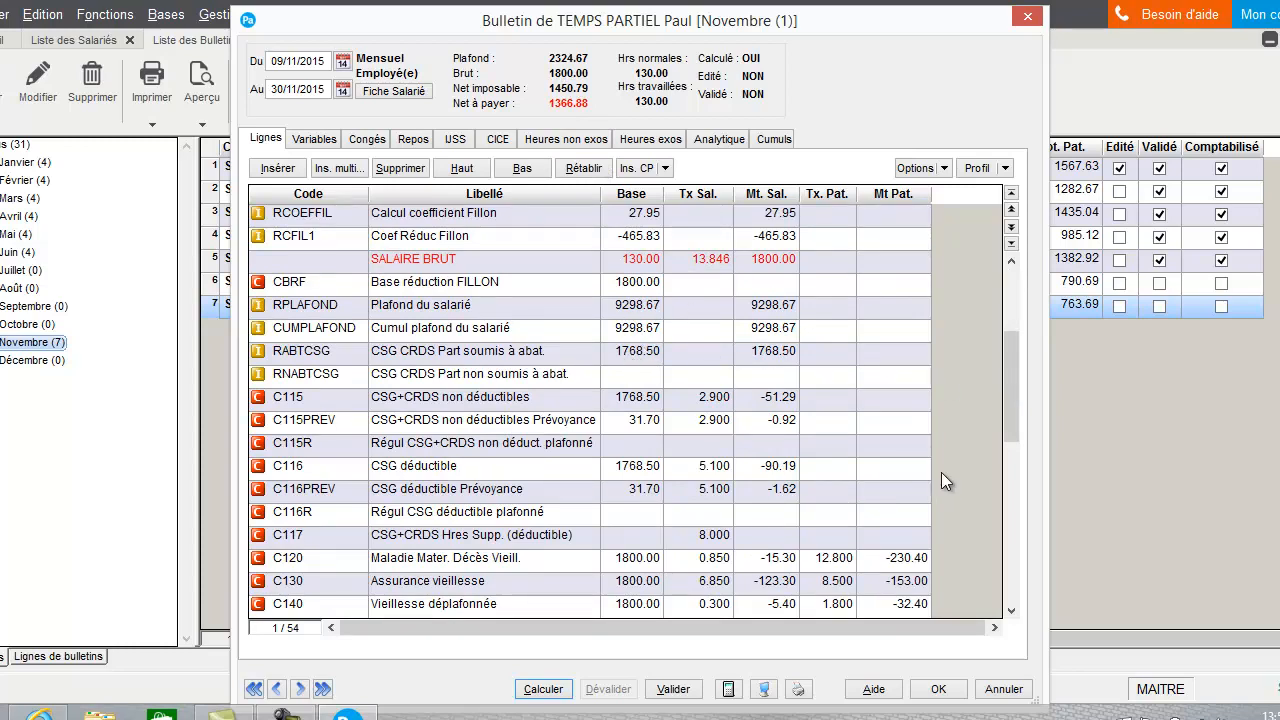
{"action": "left_click_drag", "start_coordinate": [1008, 358], "coordinate": [1016, 282]}
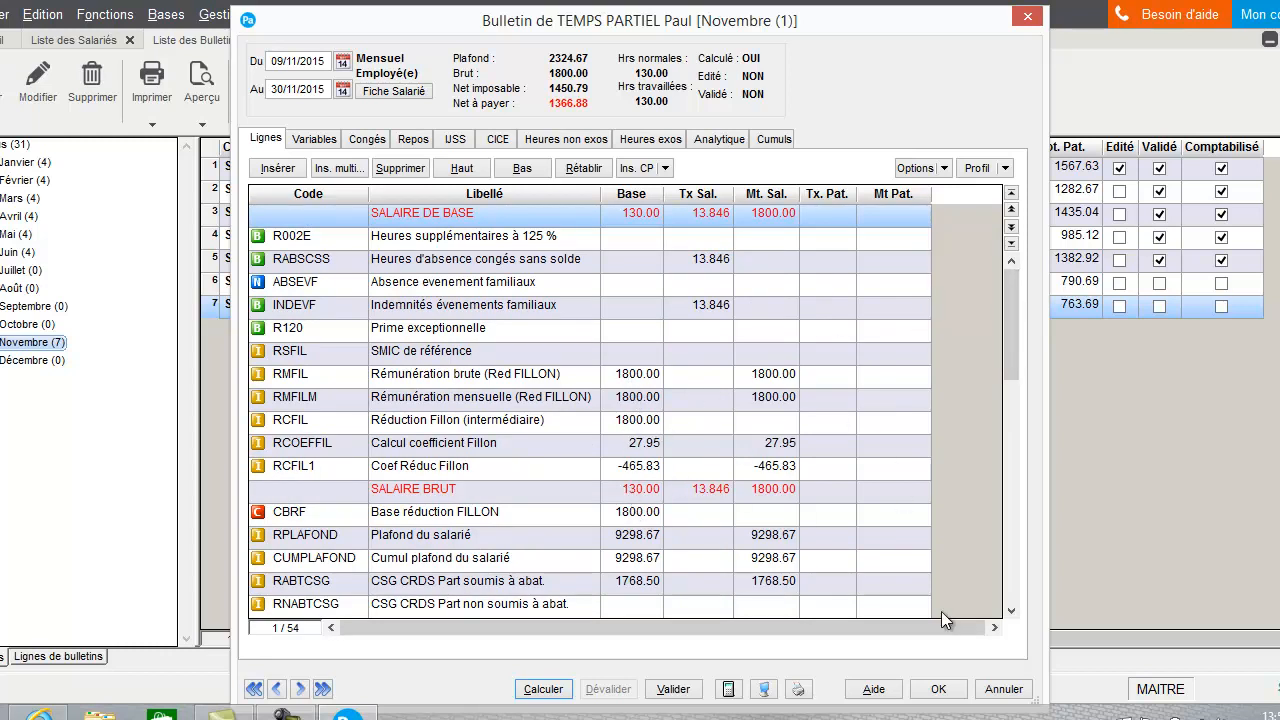
{"action": "left_click", "coordinate": [1010, 611]}
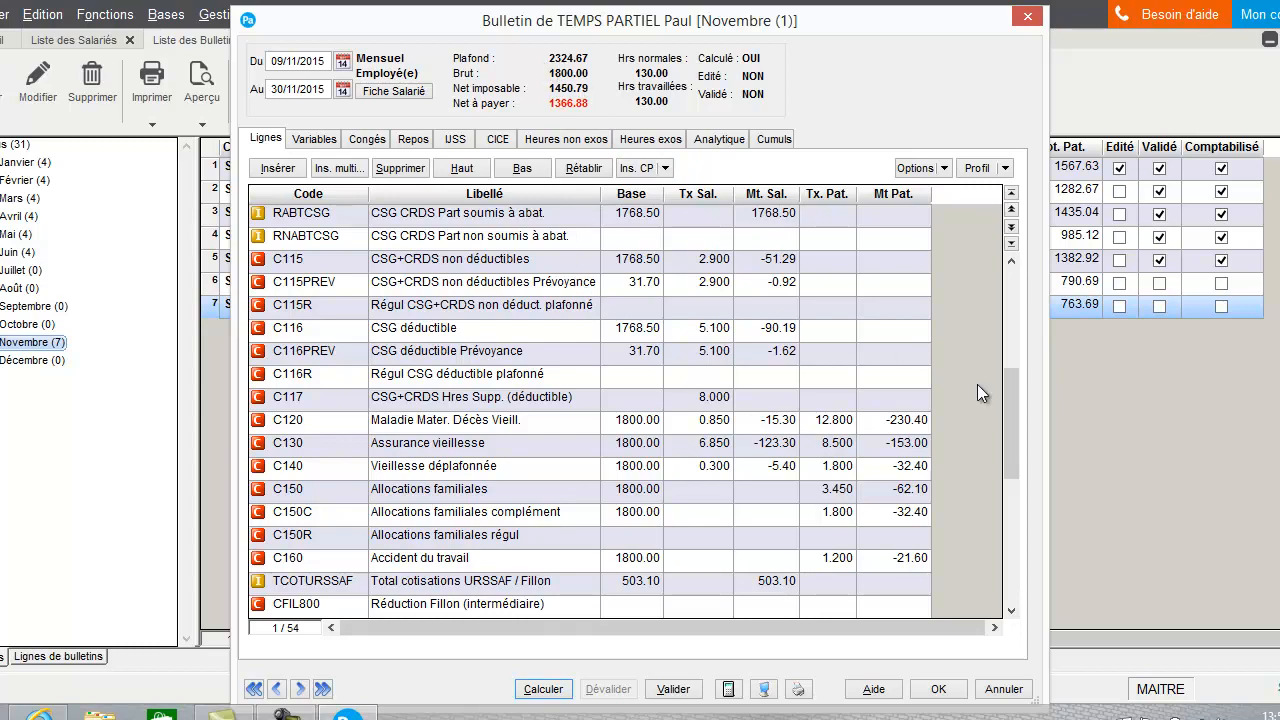
{"action": "left_click_drag", "start_coordinate": [1013, 419], "coordinate": [979, 265]}
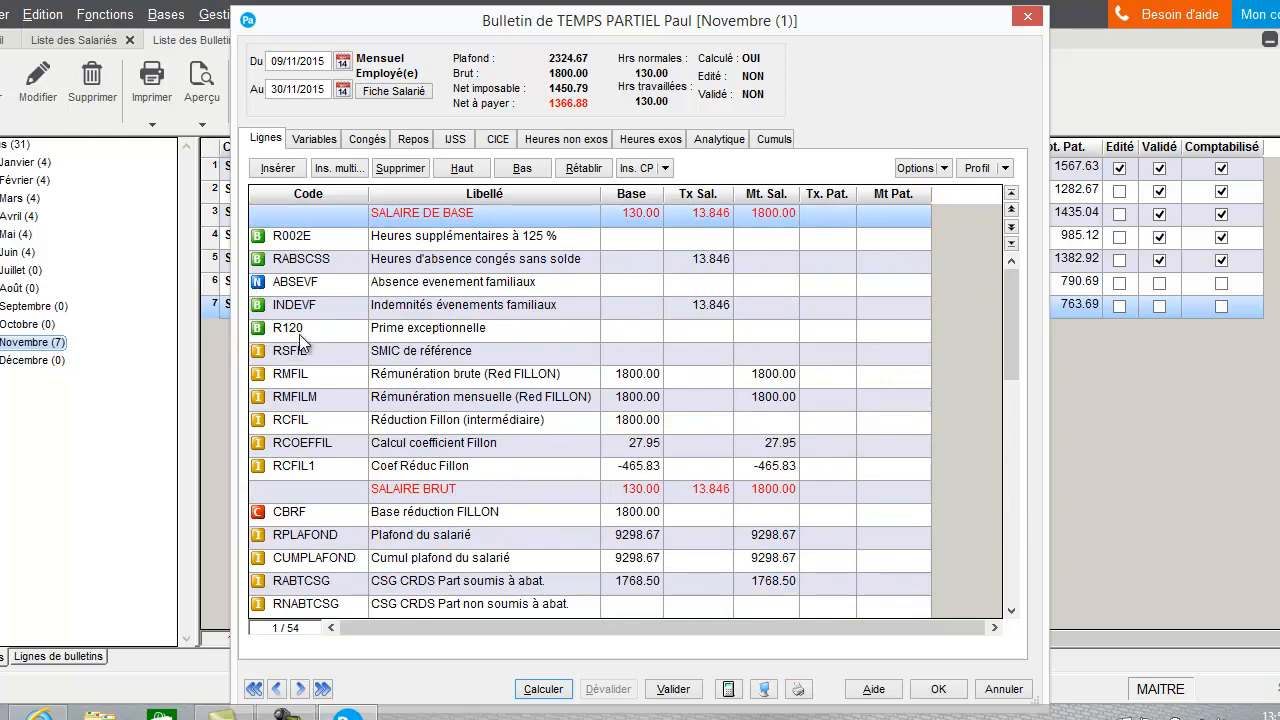
{"action": "left_click", "coordinate": [324, 326]}
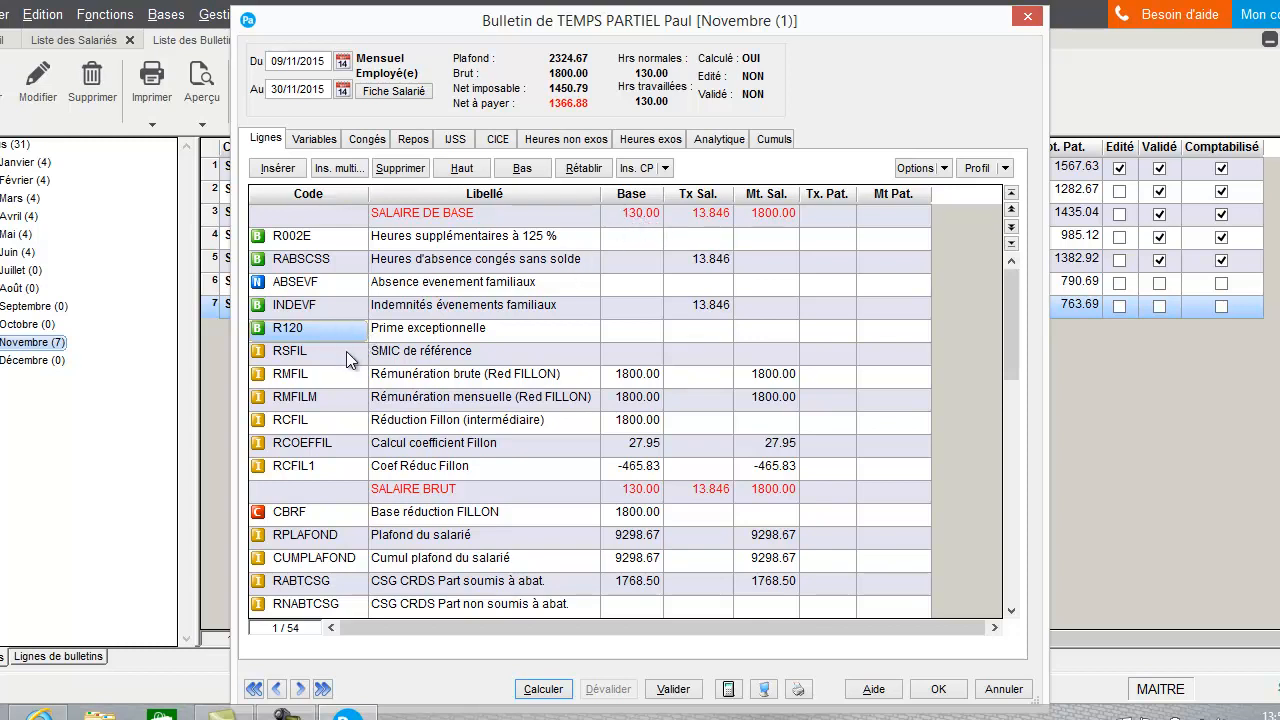
{"action": "left_click", "coordinate": [337, 334]}
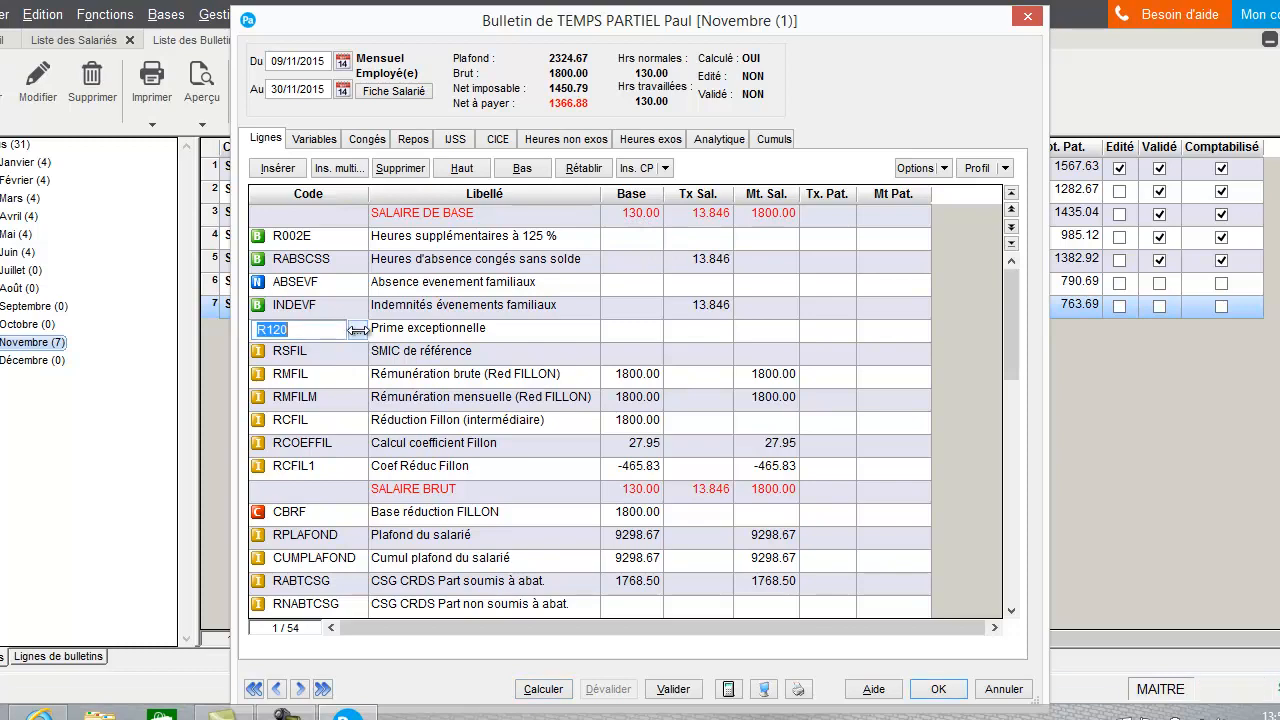
{"action": "left_click", "coordinate": [359, 332]}
{"action": "left_click", "coordinate": [323, 190]}
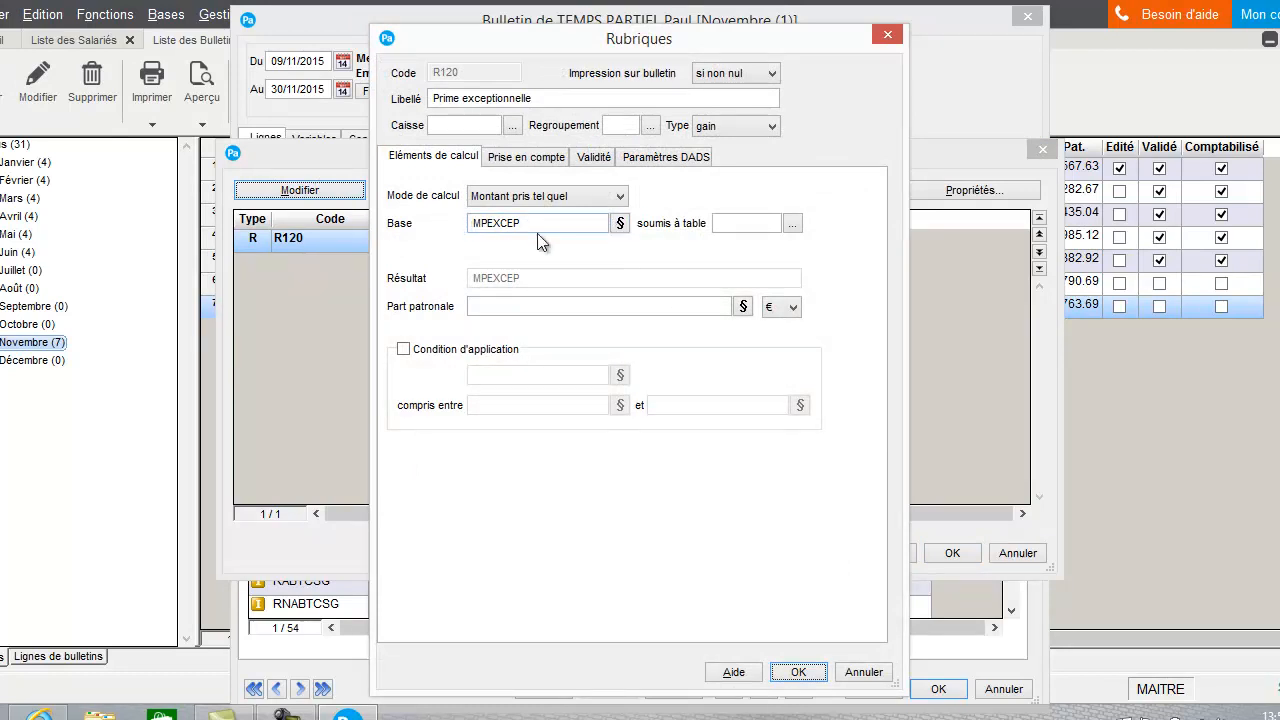
Set the base formula of rubric R120 to MPEXCEP*HMOIS/HMOISDOS, save the rubric and return to the payslip.
{"action": "left_click", "coordinate": [620, 224]}
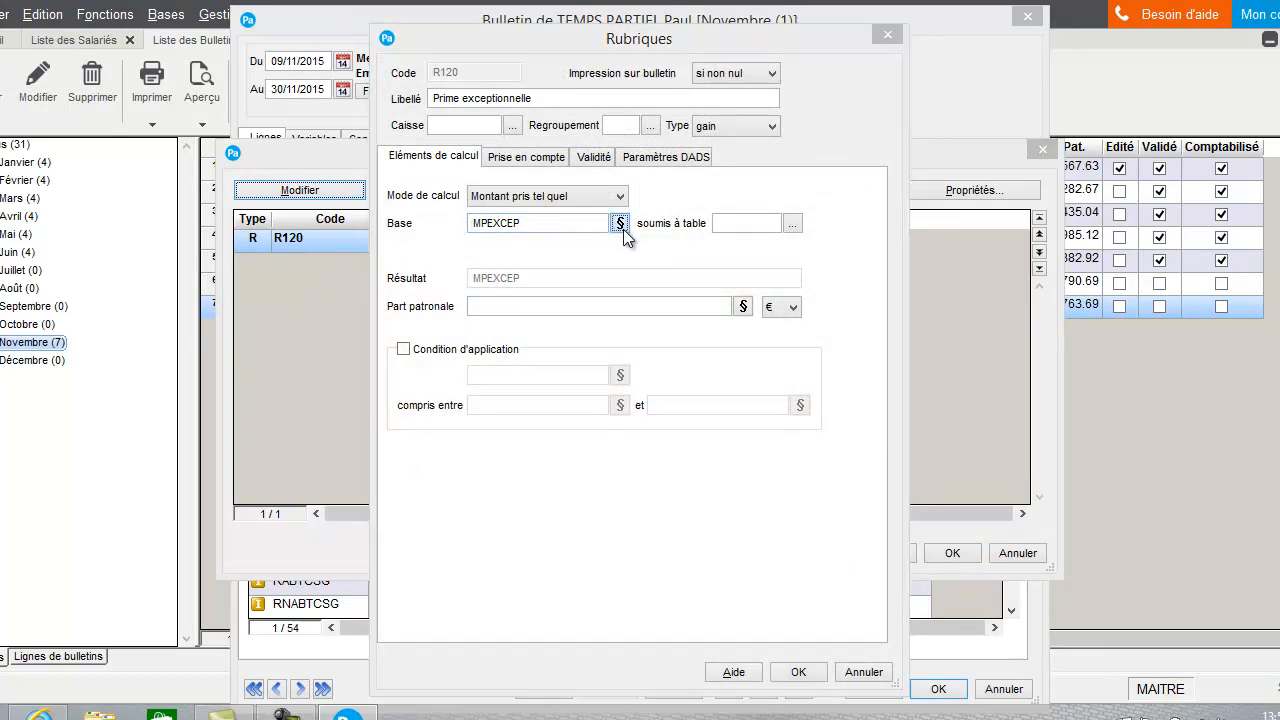
{"action": "left_click", "coordinate": [591, 96]}
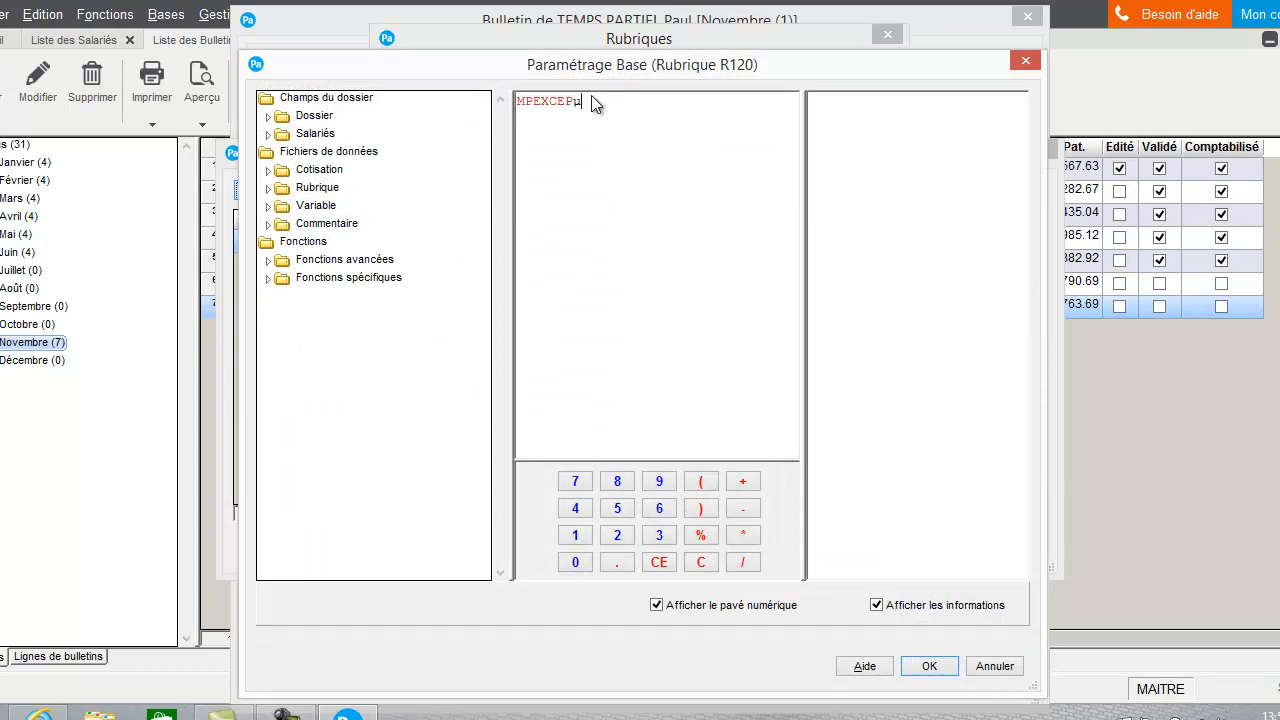
{"action": "type", "text": "*hmoi"}
{"action": "type", "text": "HMOIS/HMOIS"}
{"action": "type", "text": "DOS"}
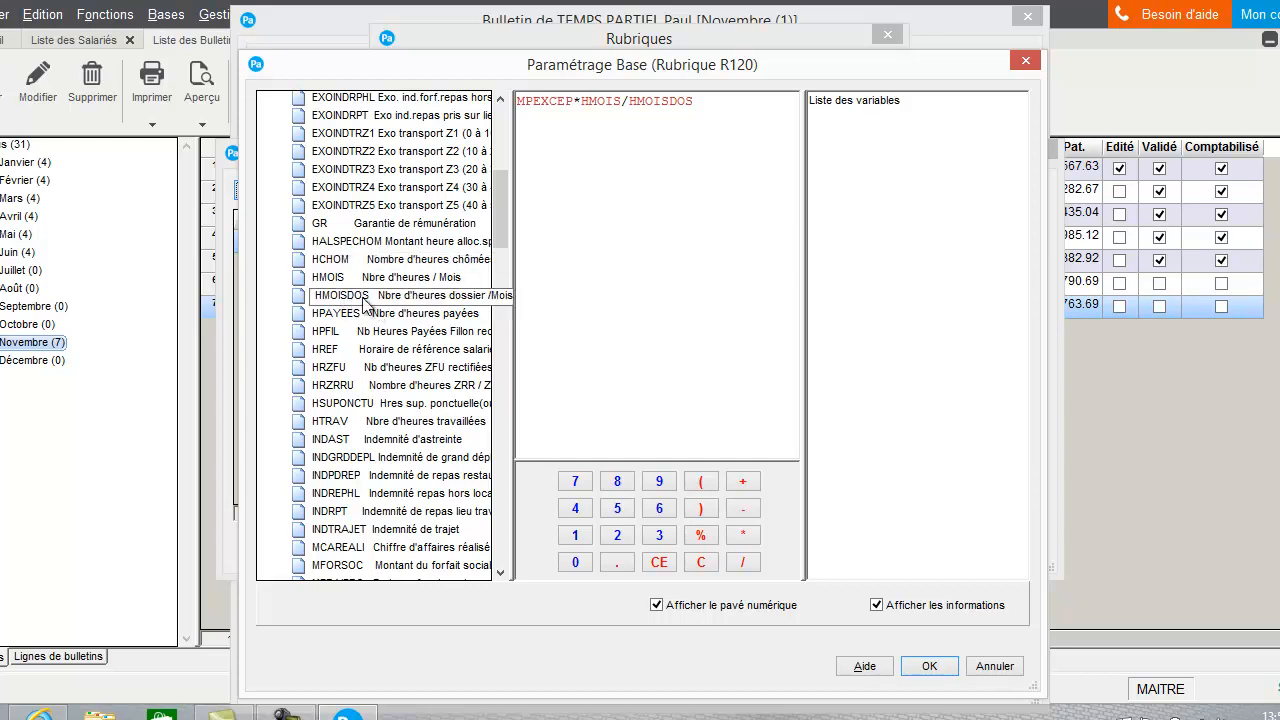
{"action": "left_click_drag", "start_coordinate": [499, 239], "coordinate": [494, 192]}
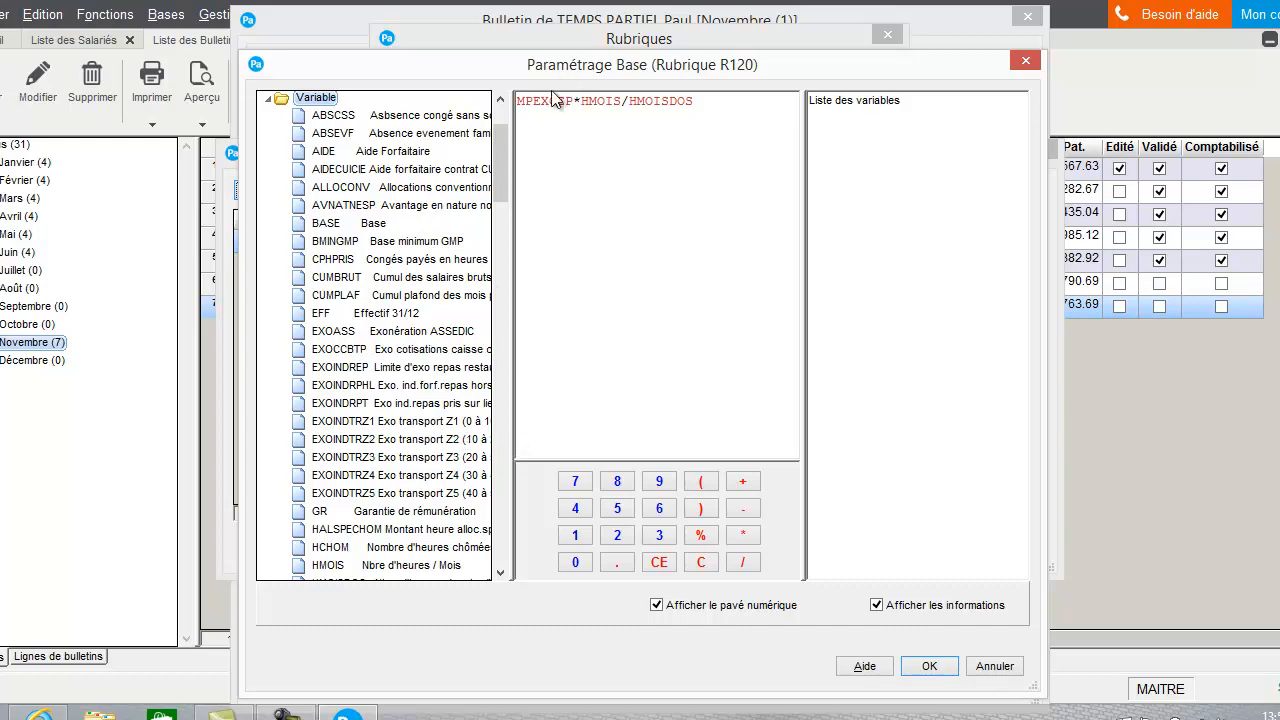
{"action": "left_click", "coordinate": [930, 666]}
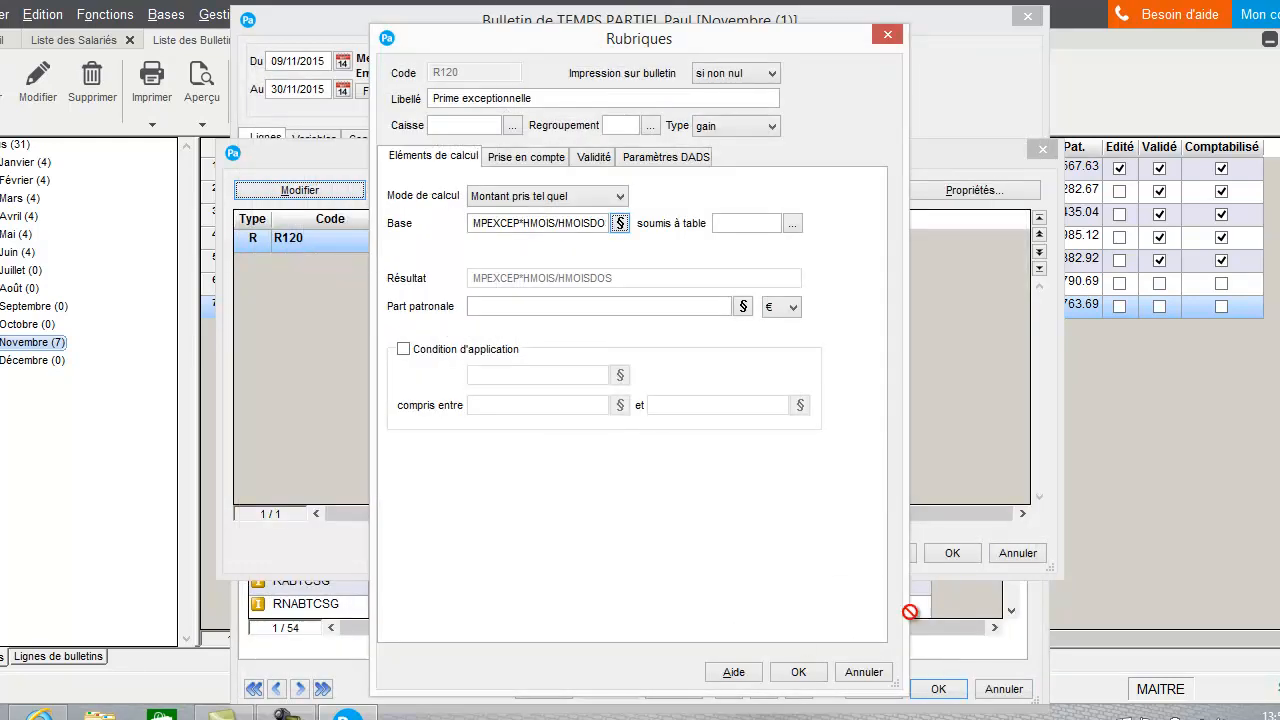
{"action": "left_click", "coordinate": [812, 671]}
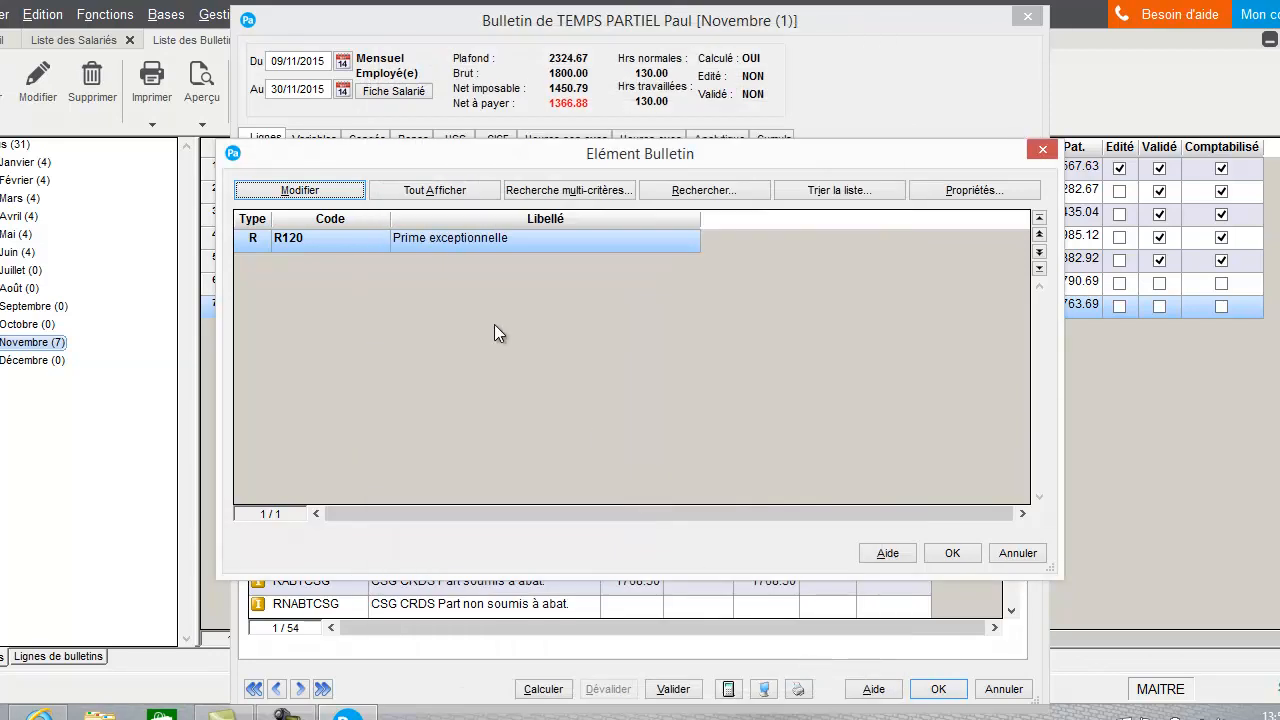
{"action": "left_click", "coordinate": [950, 552]}
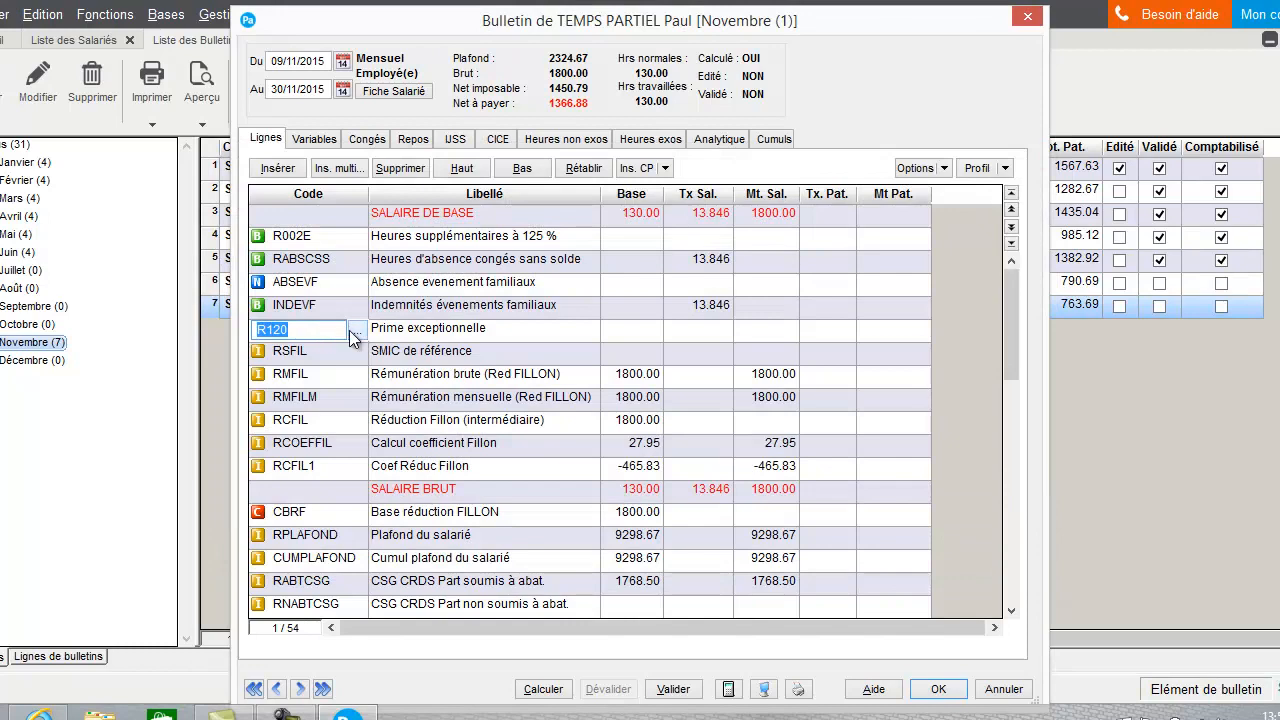
Set the payslip variable MPEXCEP (Prime exceptionnelle) to 200 and recalculate the payslip.
{"action": "left_click", "coordinate": [320, 143]}
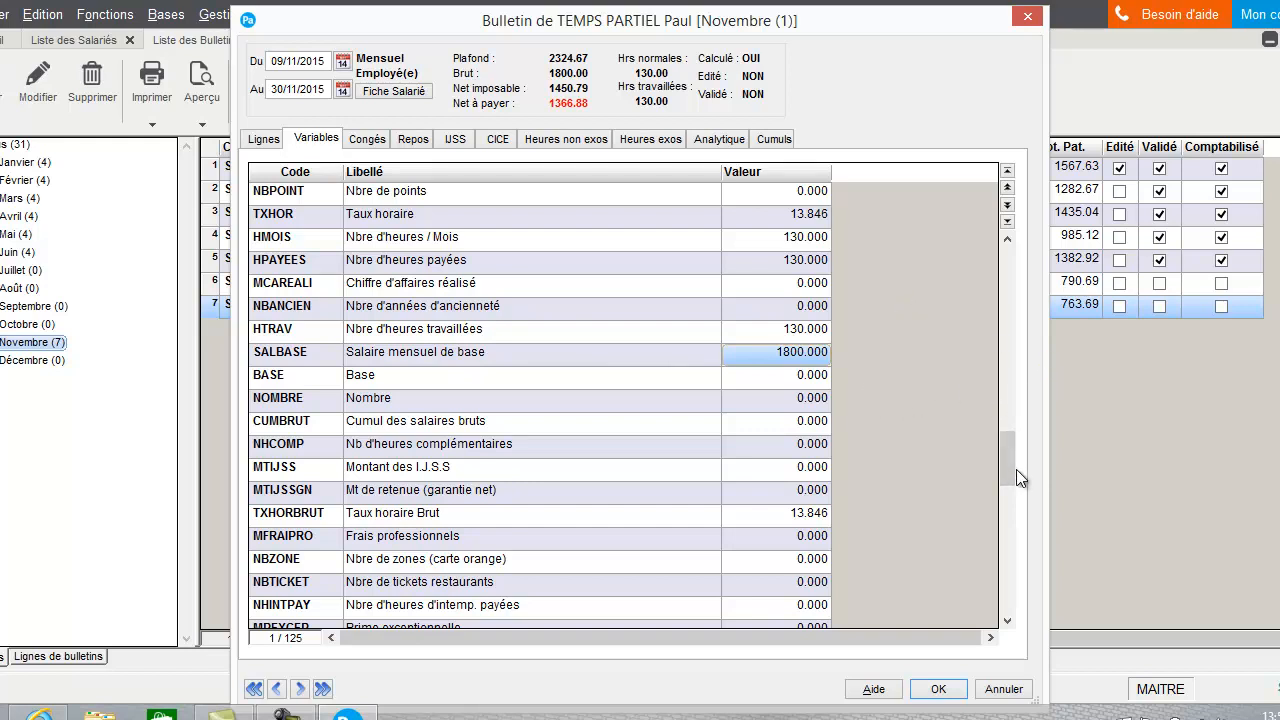
{"action": "left_click", "coordinate": [1006, 621]}
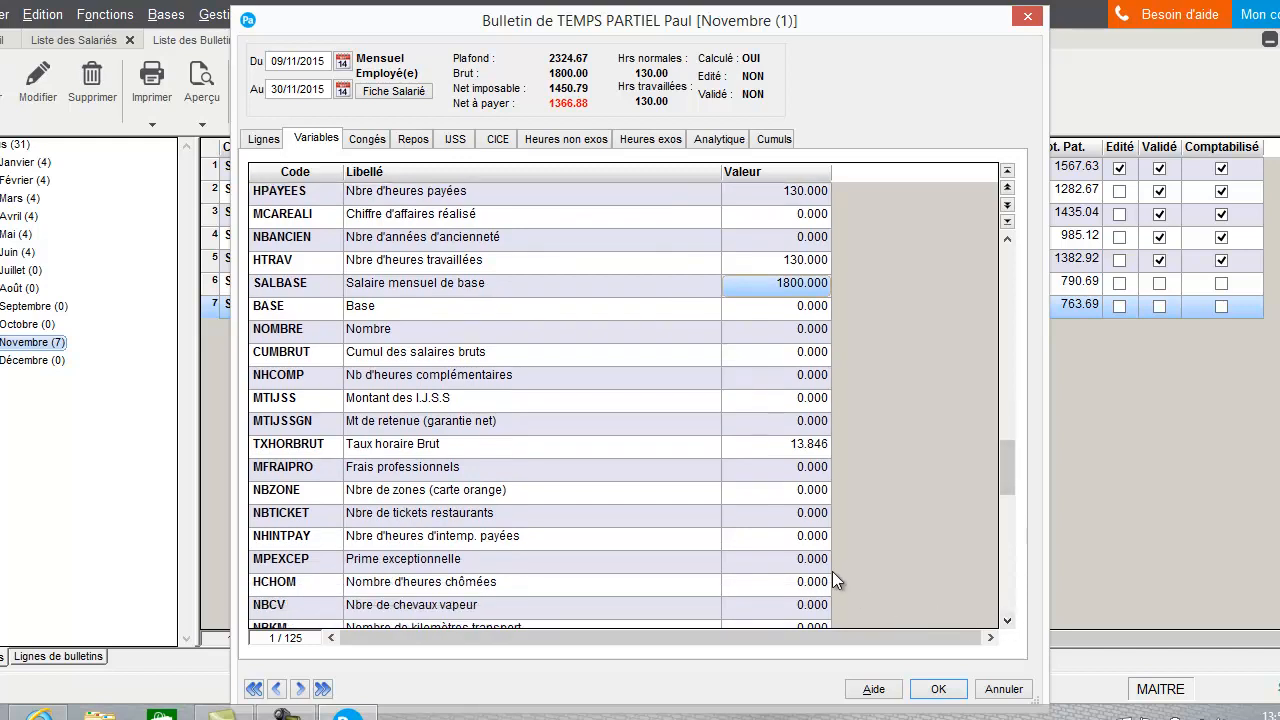
{"action": "left_click", "coordinate": [793, 563]}
{"action": "type", "text": "200"}
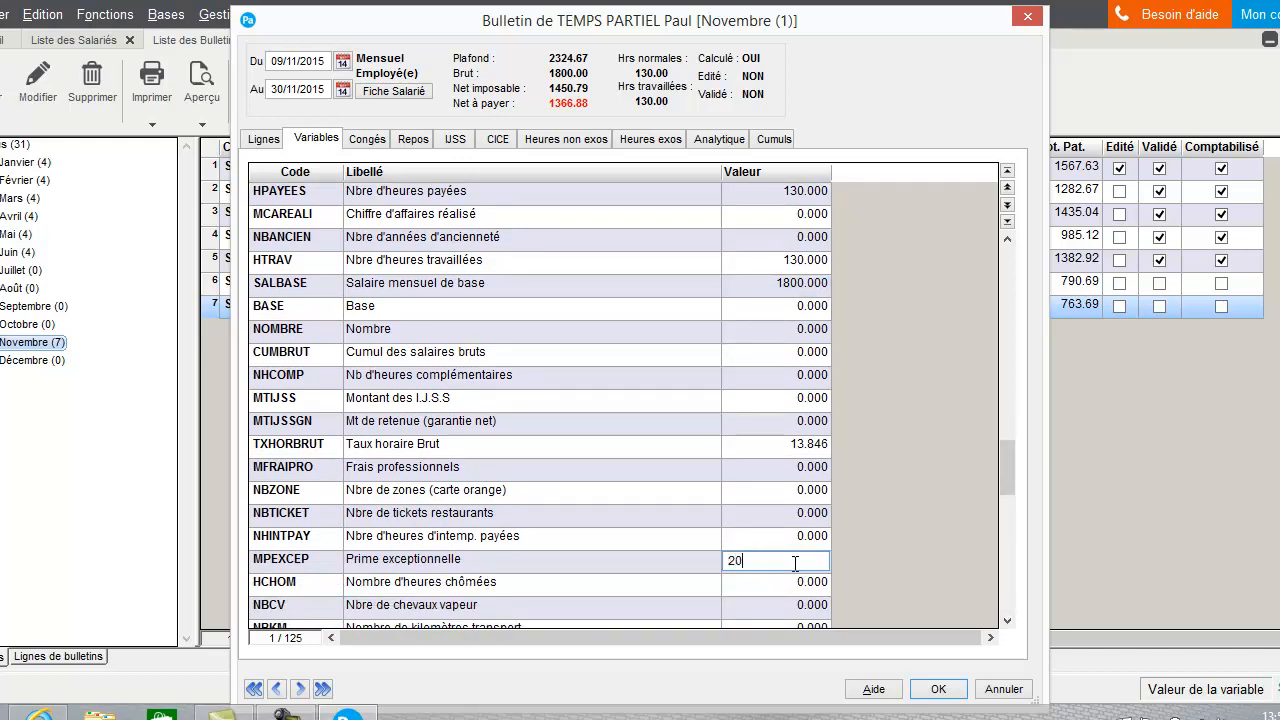
{"action": "left_click", "coordinate": [263, 140]}
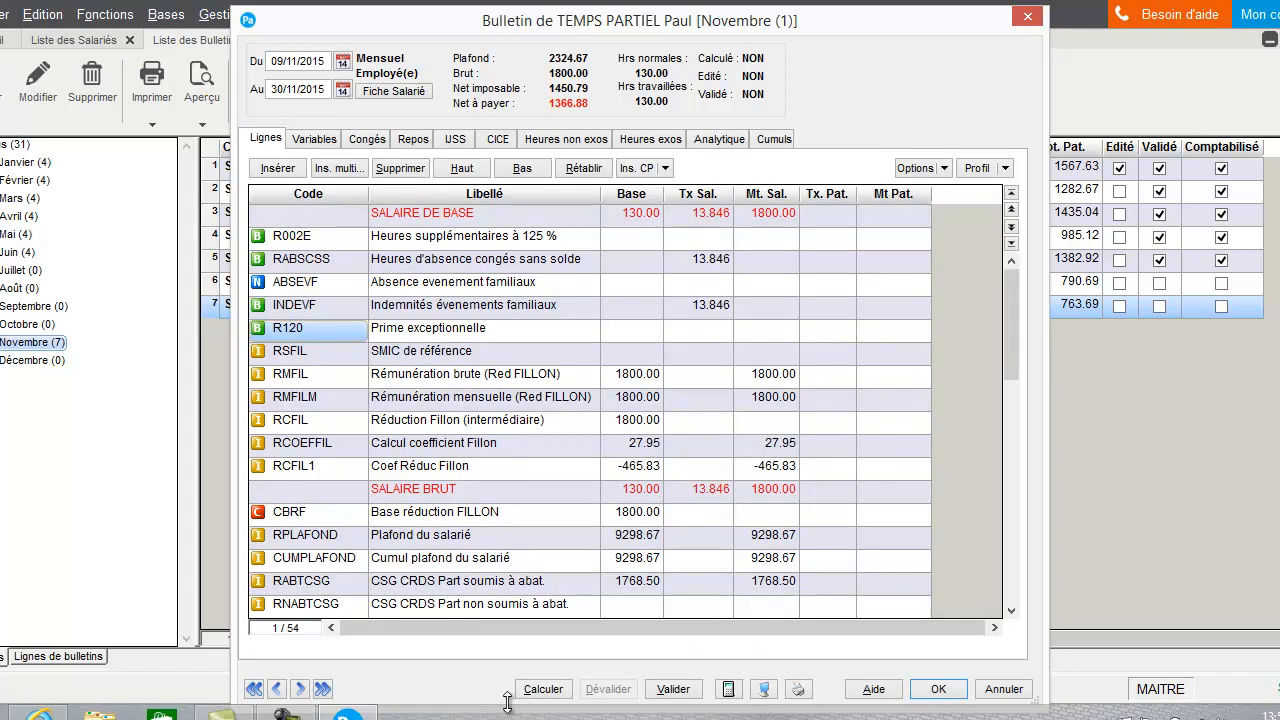
{"action": "left_click", "coordinate": [545, 689]}
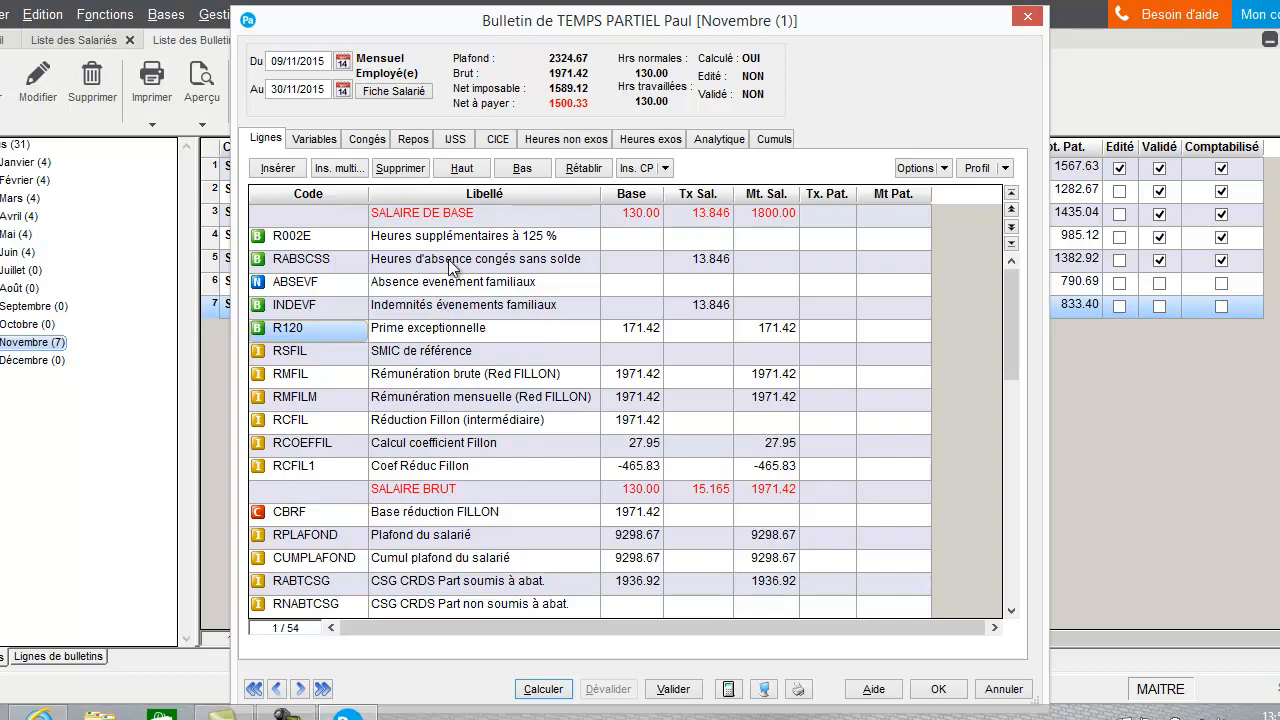
Set the payslip variable SALBASE (Salaire mensuel de base) to 2800 and recalculate the payslip.
{"action": "left_click", "coordinate": [318, 139]}
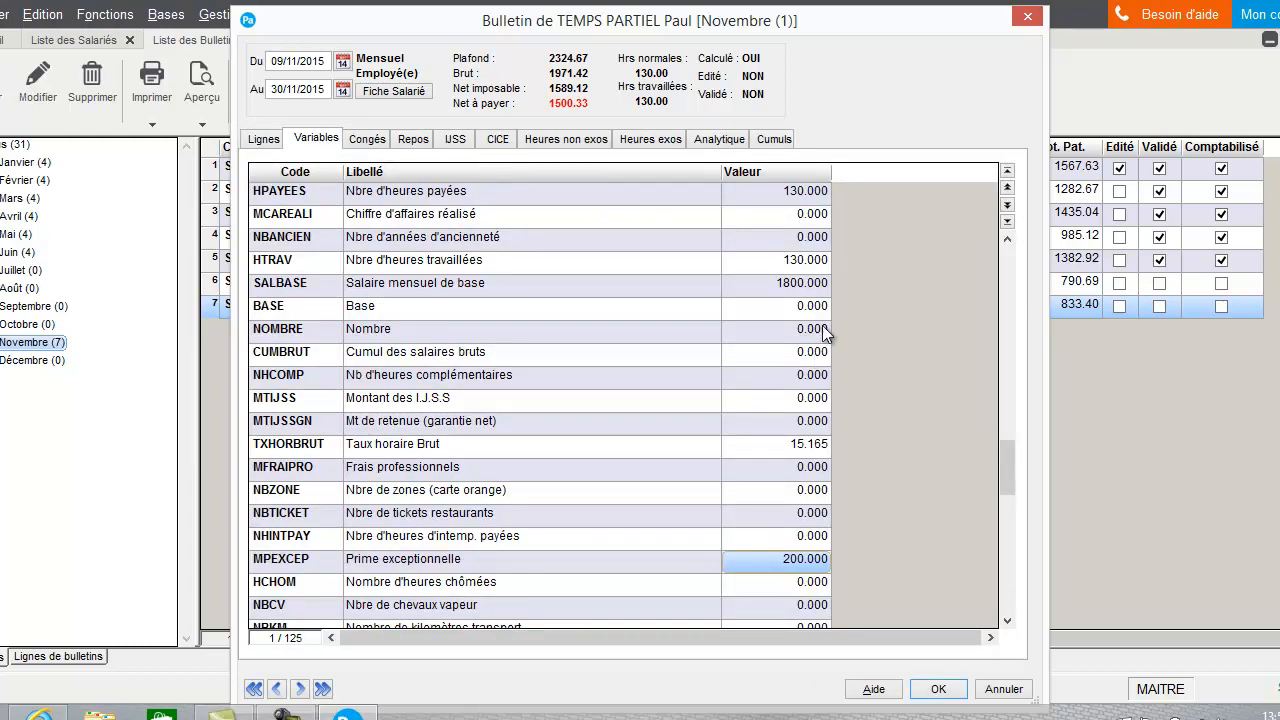
{"action": "left_click", "coordinate": [776, 285]}
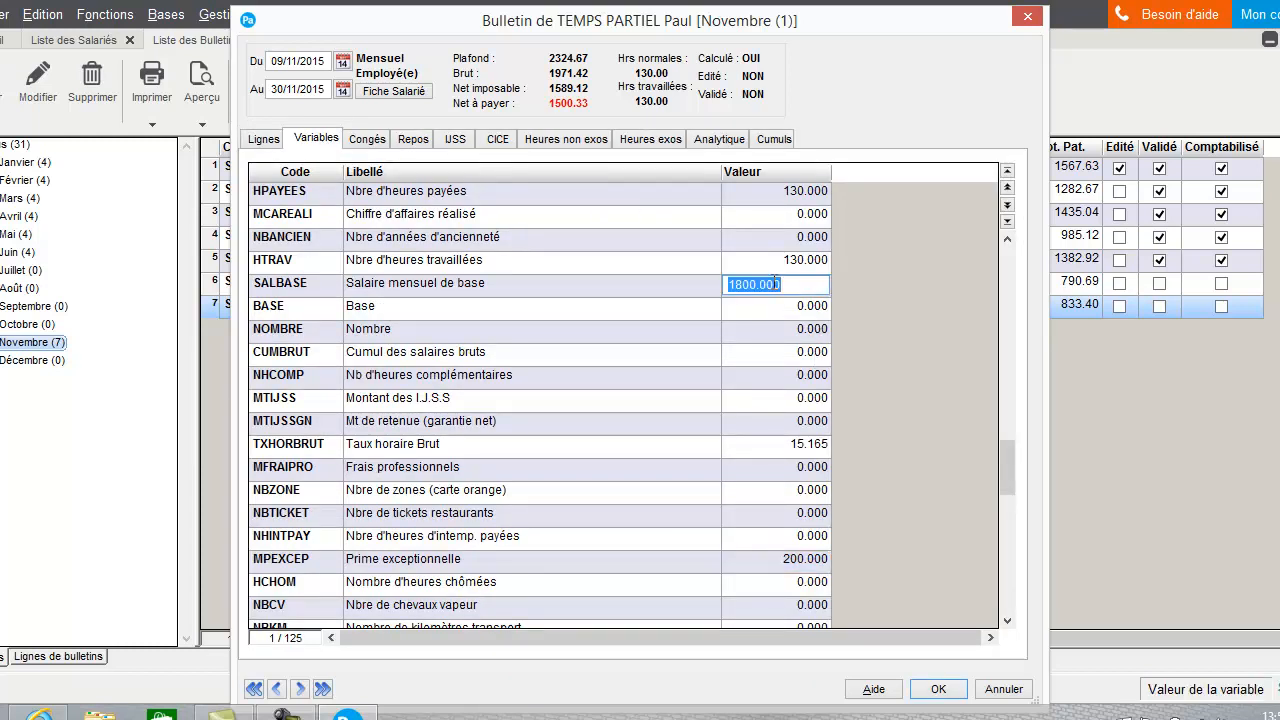
{"action": "type", "text": "2800"}
{"action": "left_click", "coordinate": [258, 142]}
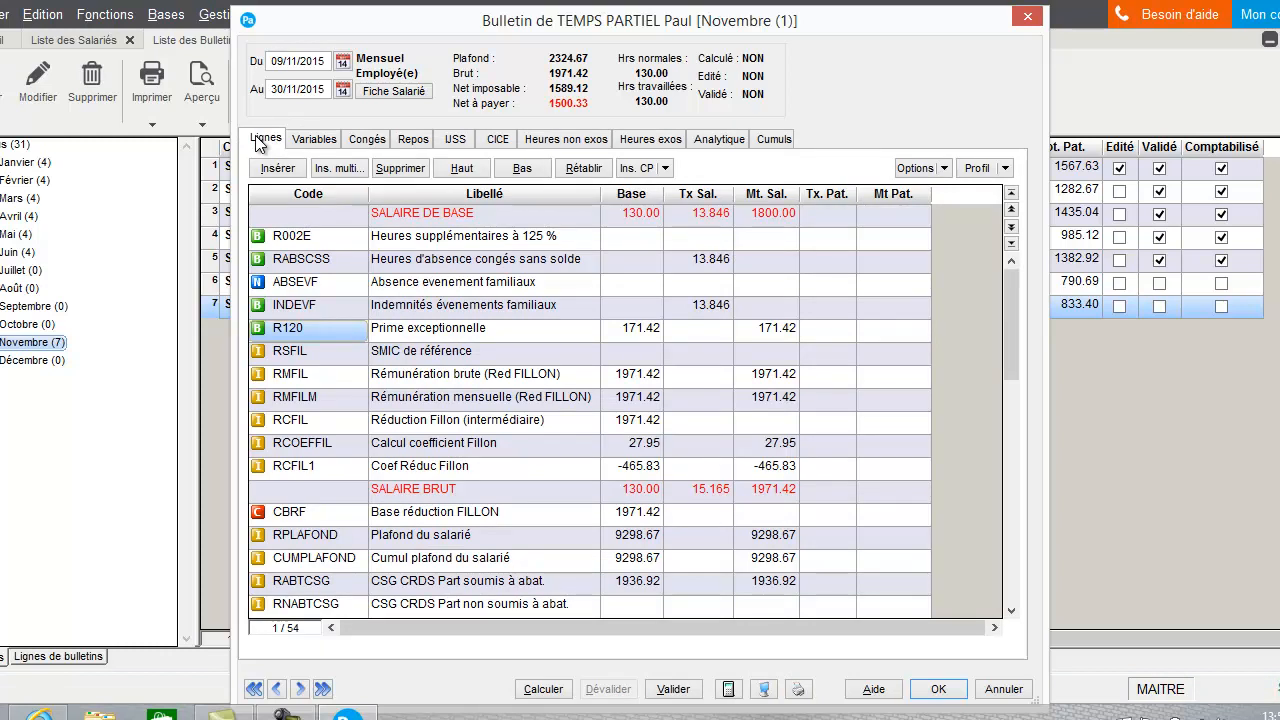
{"action": "left_click", "coordinate": [543, 688]}
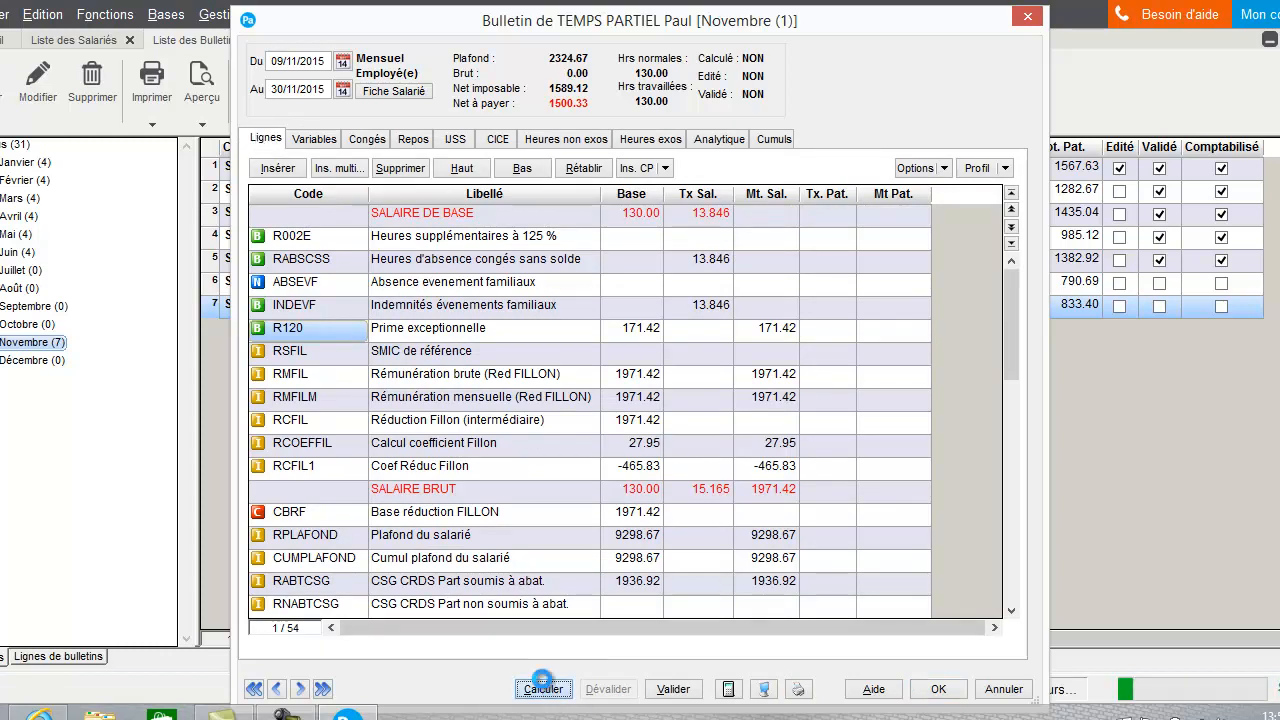